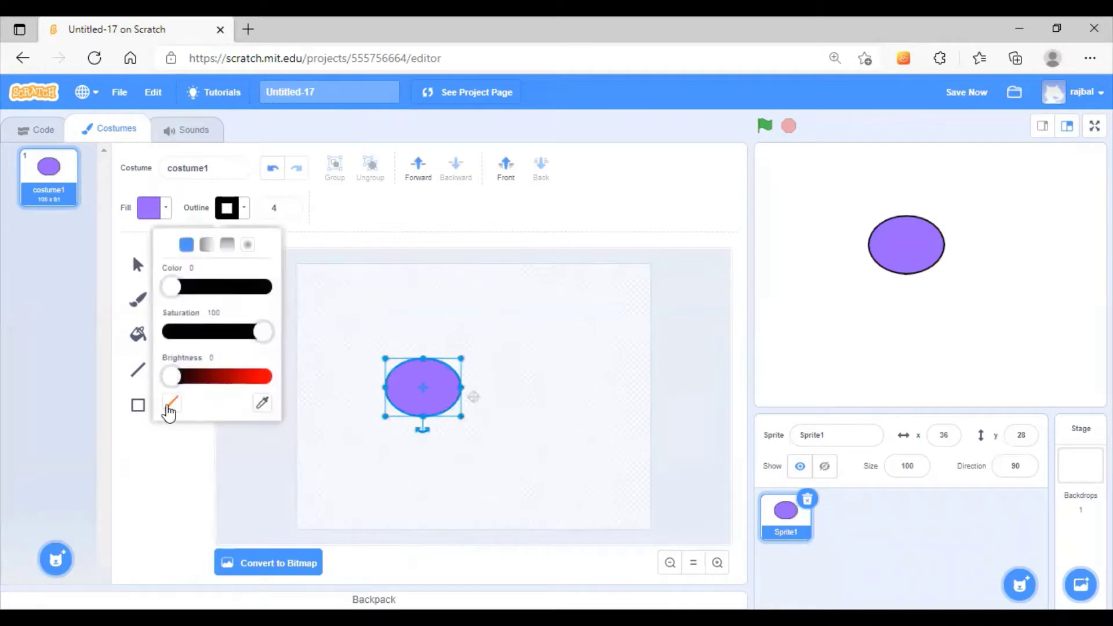
Remove the purple ellipse's outline and stretch the ellipse slightly wider.
{"action": "left_click", "coordinate": [169, 409]}
{"action": "left_click", "coordinate": [461, 388]}
{"action": "left_click", "coordinate": [145, 270]}
{"action": "left_click", "coordinate": [458, 386]}
{"action": "mouse_move", "coordinate": [461, 387]}
{"action": "left_mouse_down"}
{"action": "mouse_move", "coordinate": [487, 398]}
{"action": "mouse_move", "coordinate": [463, 387]}
{"action": "left_mouse_up"}
{"action": "left_click", "coordinate": [717, 562]}
{"action": "left_click", "coordinate": [716, 562]}
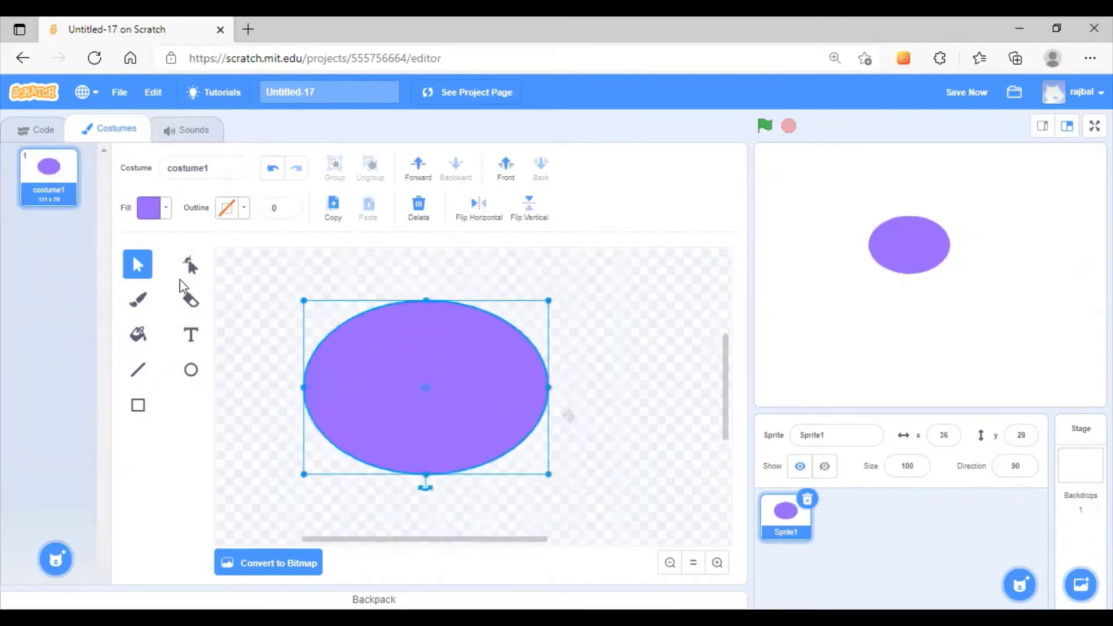
Make the ellipse's two side points pointed and pull its bottom point up to form a nearly flat-based shell dome.
{"action": "left_click", "coordinate": [190, 265]}
{"action": "left_click", "coordinate": [548, 387]}
{"action": "left_click", "coordinate": [368, 209]}
{"action": "left_click", "coordinate": [303, 387]}
{"action": "left_click", "coordinate": [368, 207]}
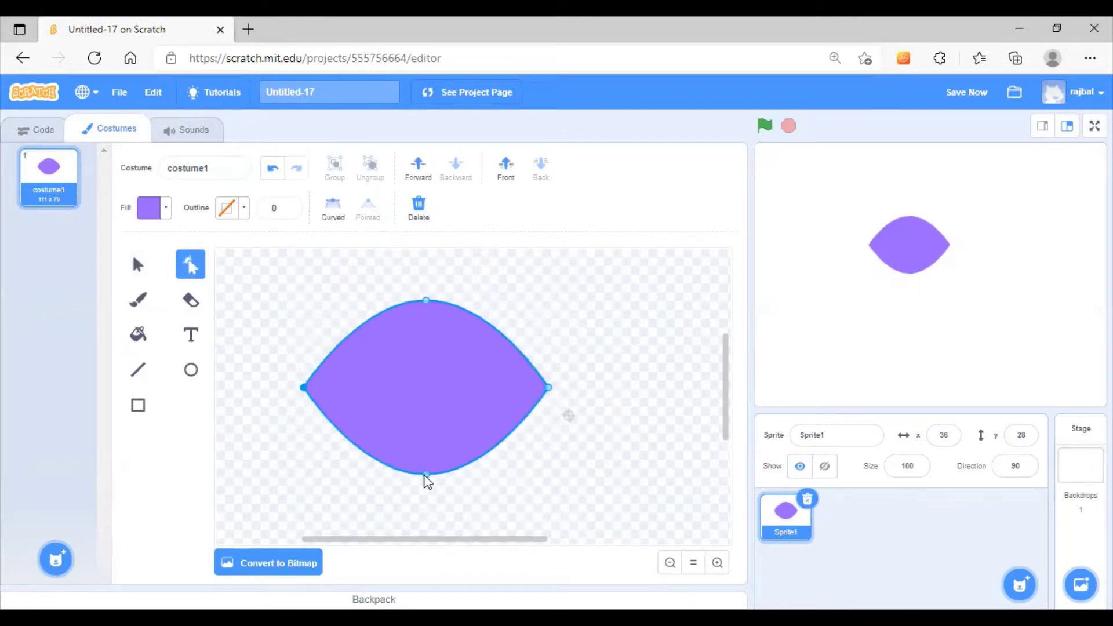
{"action": "left_click_drag", "start_coordinate": [426, 474], "coordinate": [433, 397]}
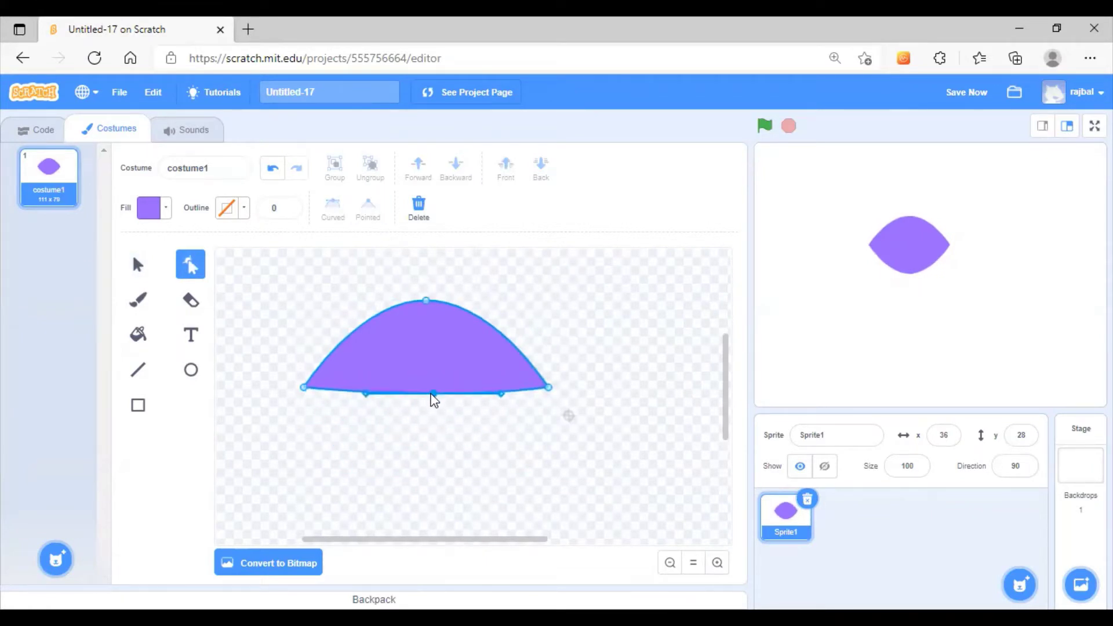
{"action": "left_click", "coordinate": [322, 416]}
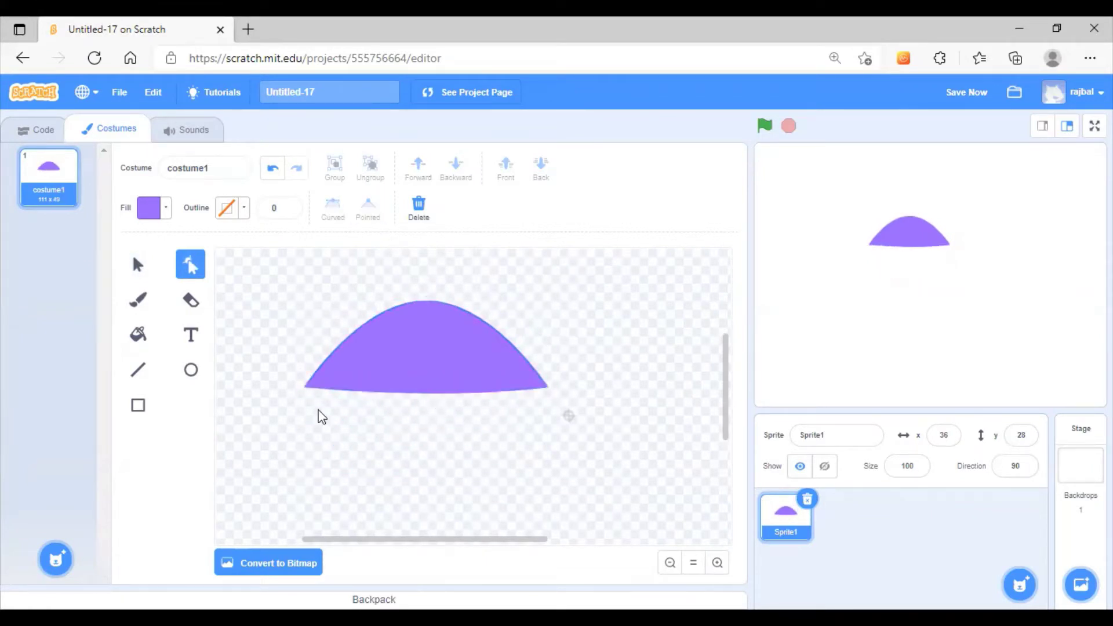
Draw a leg below the shell's left end from a narrow rectangle and a small ellipse foot, undoing the surplus ellipse.
{"action": "left_click", "coordinate": [139, 406]}
{"action": "mouse_move", "coordinate": [323, 422]}
{"action": "left_mouse_down"}
{"action": "mouse_move", "coordinate": [340, 482]}
{"action": "mouse_move", "coordinate": [358, 483]}
{"action": "mouse_move", "coordinate": [301, 447]}
{"action": "left_mouse_up"}
{"action": "left_click", "coordinate": [197, 368]}
{"action": "left_click", "coordinate": [275, 173]}
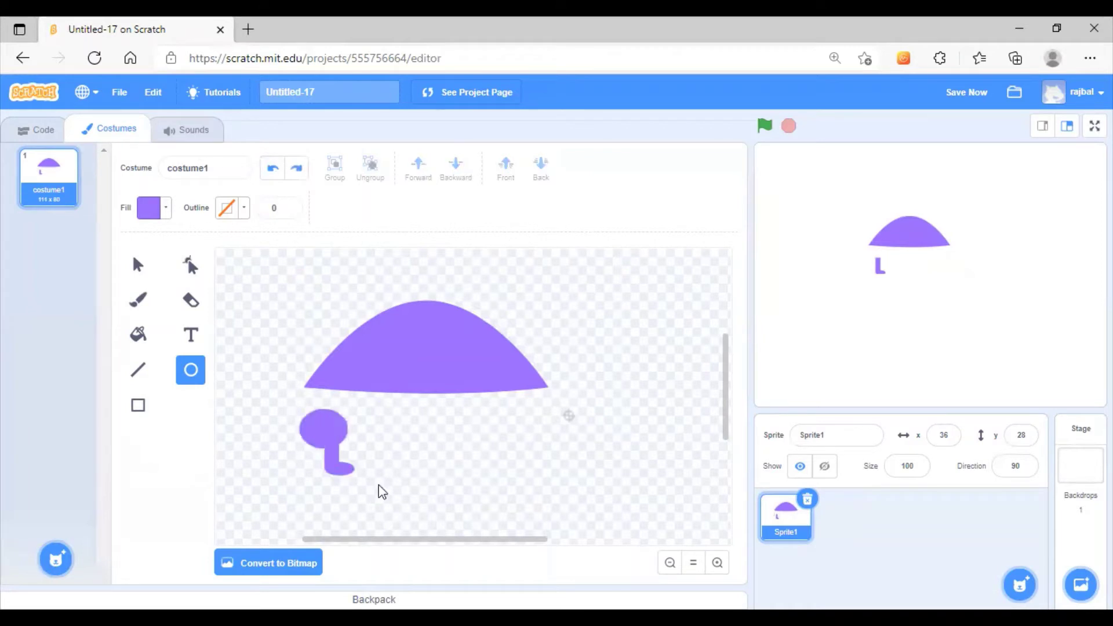
{"action": "key", "text": "ctrl+z"}
Group the leg rectangle with its foot and duplicate the group so there are four identical legs.
{"action": "left_click", "coordinate": [137, 264]}
{"action": "left_click", "coordinate": [331, 446]}
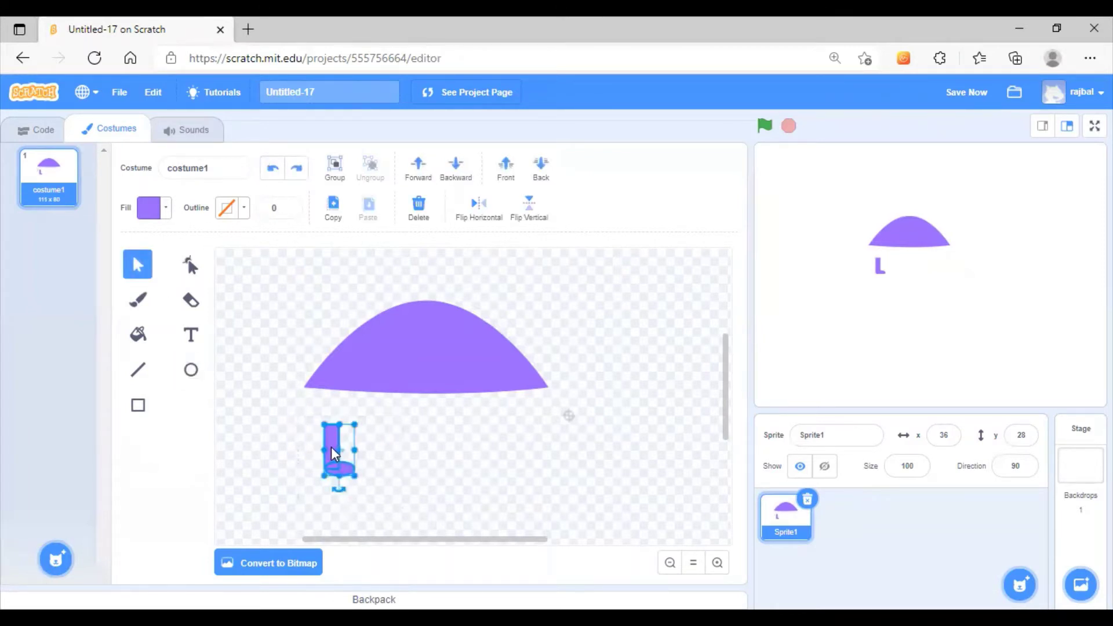
{"action": "left_click", "coordinate": [335, 183]}
{"action": "key", "text": "ctrl+c"}
{"action": "key", "text": "ctrl+v"}
{"action": "key", "text": "ctrl+v"}
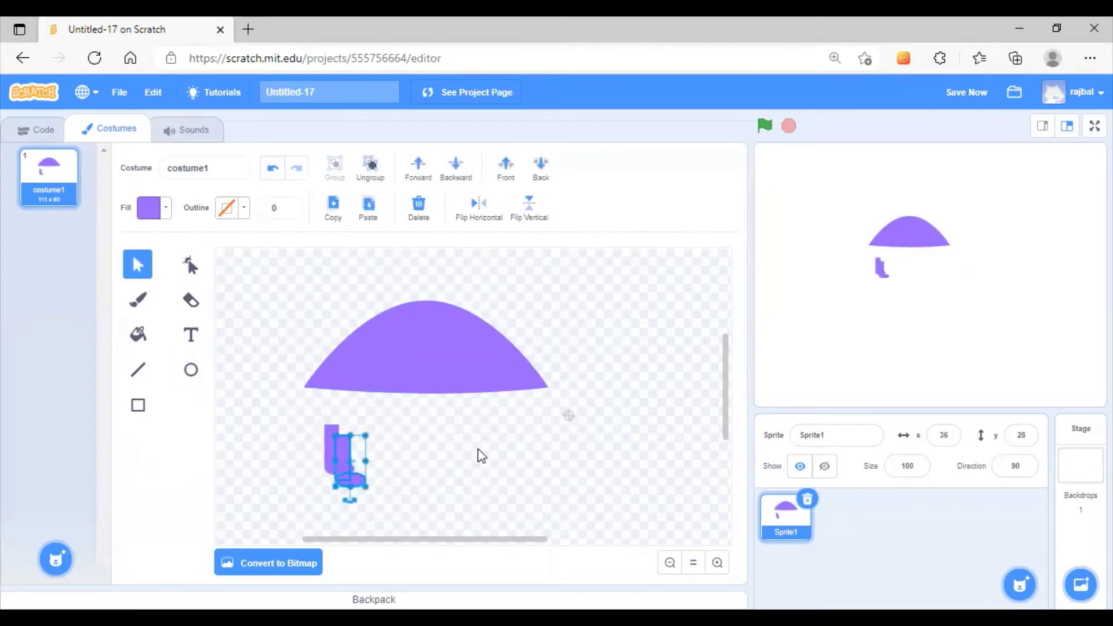
{"action": "key", "text": "ctrl+v"}
{"action": "key", "text": "ctrl+v"}
{"action": "left_click", "coordinate": [536, 454]}
{"action": "left_click", "coordinate": [376, 486]}
{"action": "key", "text": "Delete"}
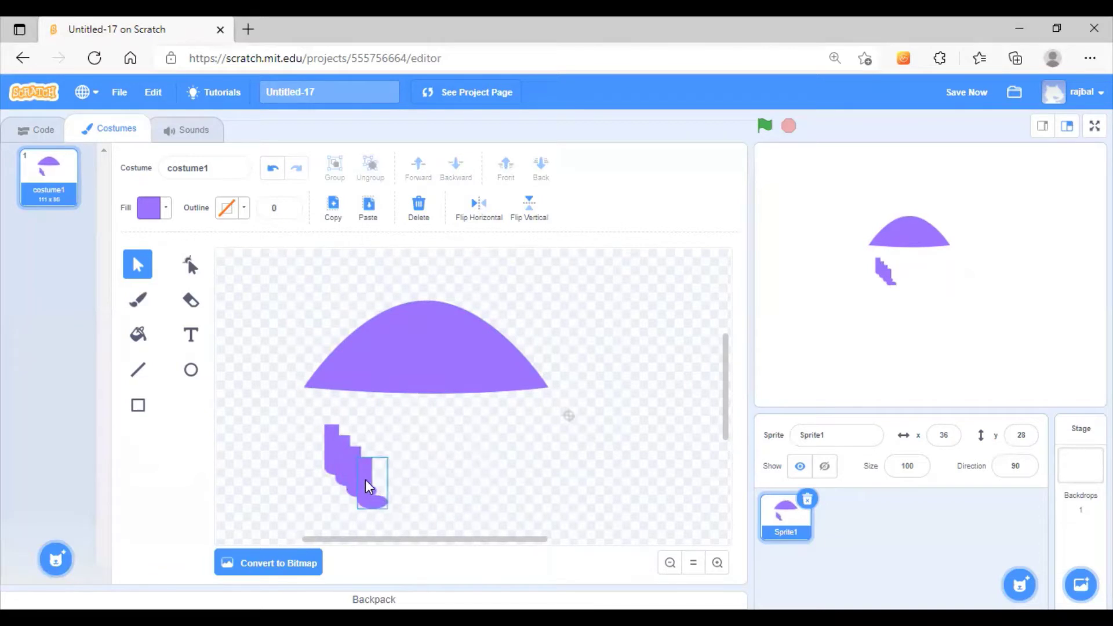
Place two legs under each end of the shell and angle the rear pair apart into a walking pose.
{"action": "left_click_drag", "start_coordinate": [365, 479], "coordinate": [518, 405]}
{"action": "left_click_drag", "start_coordinate": [354, 408], "coordinate": [349, 394]}
{"action": "mouse_move", "coordinate": [509, 423]}
{"action": "left_mouse_down"}
{"action": "mouse_move", "coordinate": [486, 399]}
{"action": "mouse_move", "coordinate": [515, 424]}
{"action": "left_mouse_up"}
{"action": "left_click", "coordinate": [335, 419]}
{"action": "left_click_drag", "start_coordinate": [336, 453], "coordinate": [369, 440]}
{"action": "left_click", "coordinate": [359, 399]}
{"action": "left_click", "coordinate": [351, 408]}
{"action": "left_click", "coordinate": [470, 457]}
{"action": "left_click", "coordinate": [485, 411]}
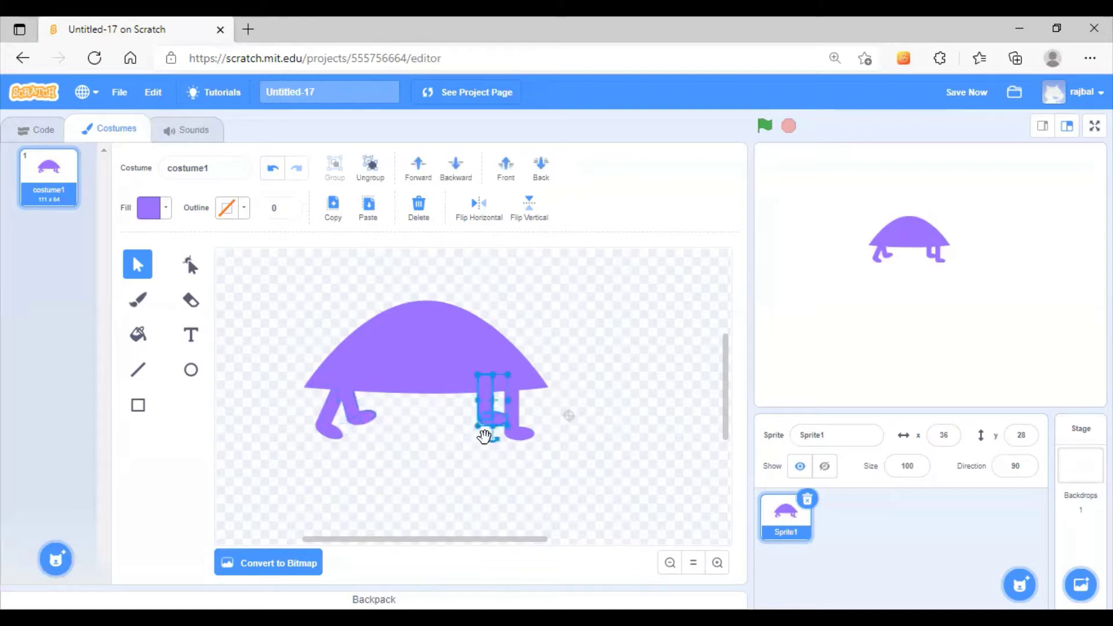
Angle the front pair of legs apart into a stride and adjust the legs' positions against the shell's underside.
{"action": "left_click_drag", "start_coordinate": [492, 440], "coordinate": [535, 455]}
{"action": "left_click", "coordinate": [520, 432]}
{"action": "left_click_drag", "start_coordinate": [511, 419], "coordinate": [506, 411]}
{"action": "left_click_drag", "start_coordinate": [329, 404], "coordinate": [333, 398]}
{"action": "left_click_drag", "start_coordinate": [510, 414], "coordinate": [506, 414]}
{"action": "left_click", "coordinate": [348, 418]}
{"action": "left_click", "coordinate": [412, 440]}
{"action": "left_click", "coordinate": [412, 469]}
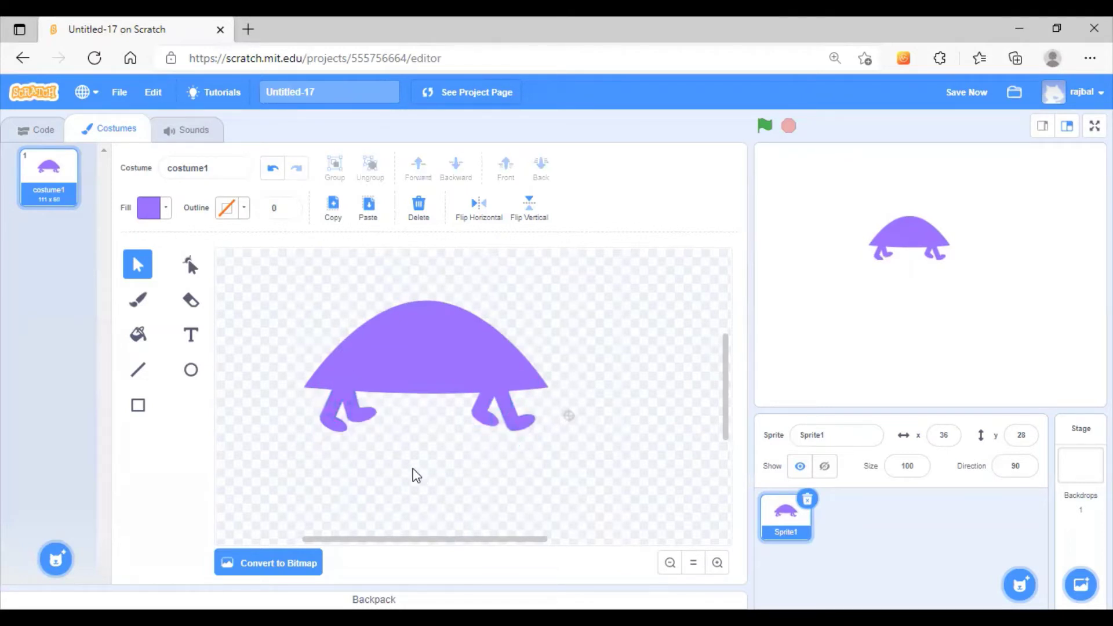
Draw a narrow rectangle as the neck, slanting up to the right, and attach it to the shell's right end.
{"action": "left_click", "coordinate": [135, 411]}
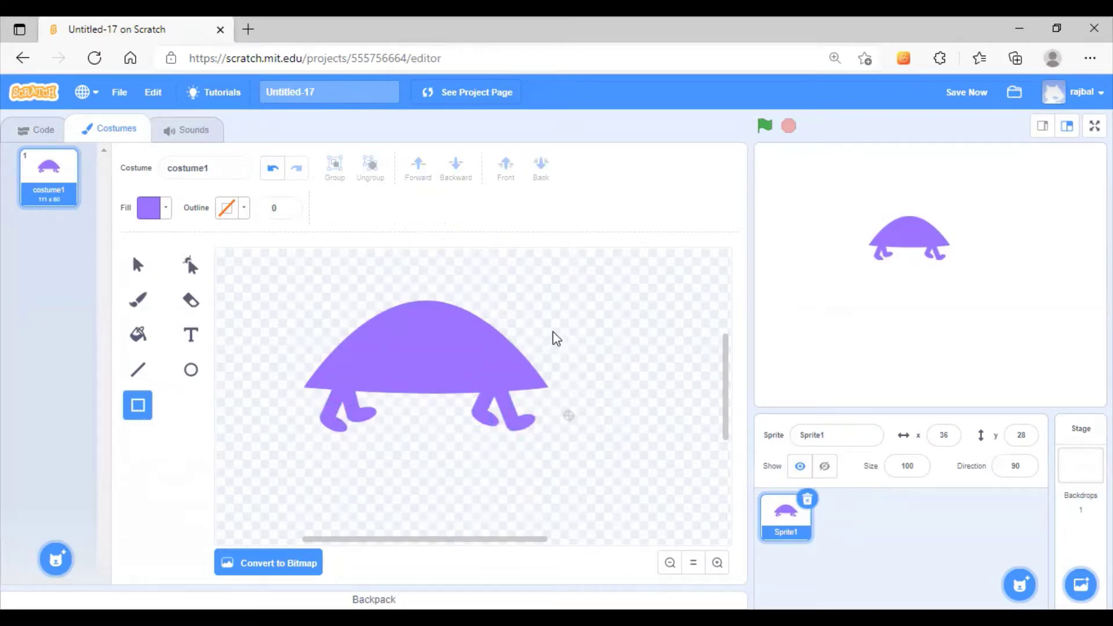
{"action": "mouse_move", "coordinate": [551, 327]}
{"action": "left_mouse_down"}
{"action": "mouse_move", "coordinate": [578, 388]}
{"action": "mouse_move", "coordinate": [535, 382]}
{"action": "left_mouse_up"}
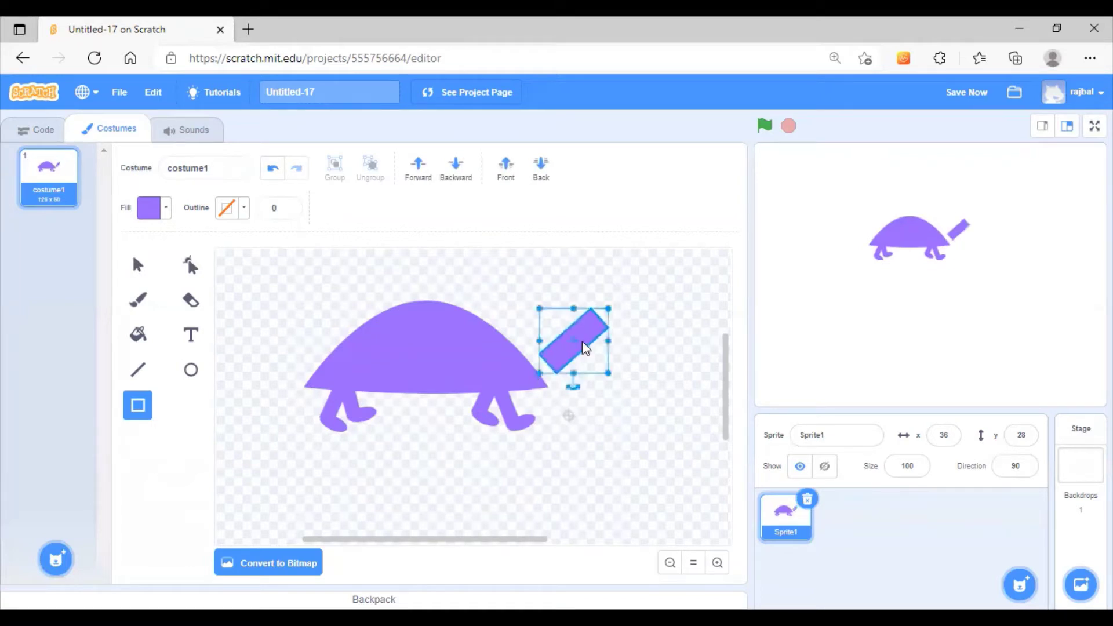
{"action": "left_click_drag", "start_coordinate": [574, 339], "coordinate": [559, 351]}
{"action": "left_click", "coordinate": [654, 358]}
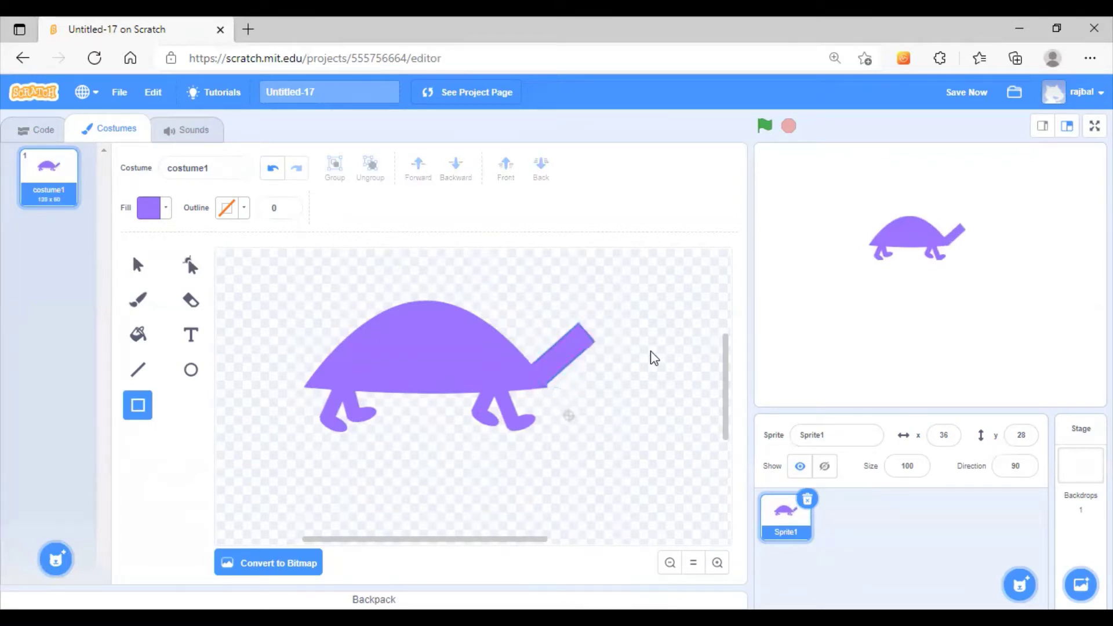
Nudge the neck to the right in small increments to line its lower corner up with the shell's edge.
{"action": "left_click", "coordinate": [137, 264]}
{"action": "left_click", "coordinate": [565, 351]}
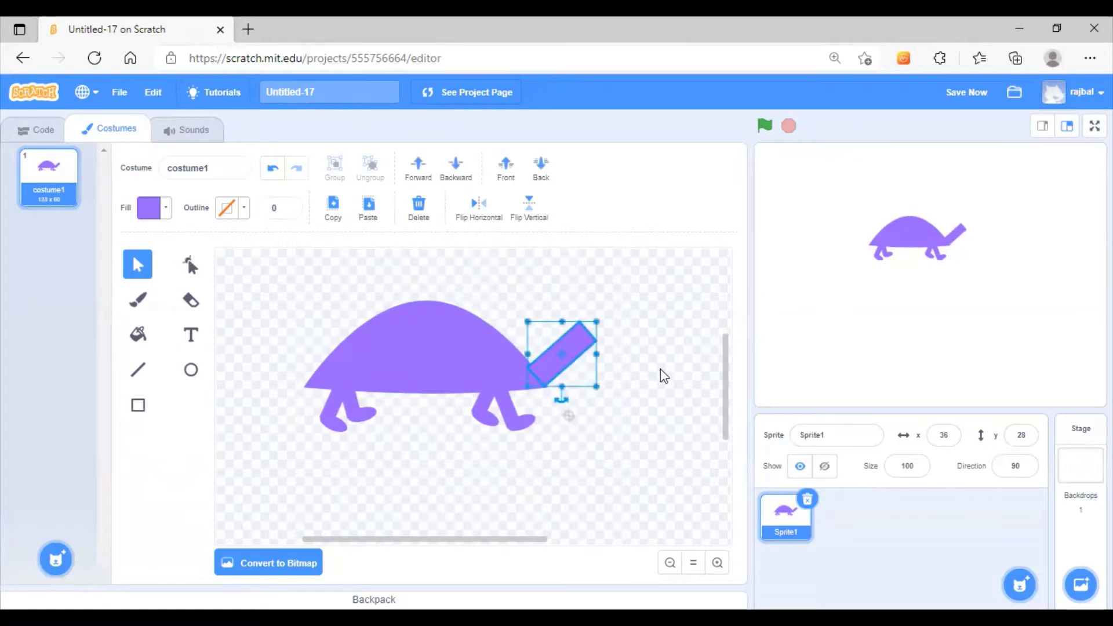
{"action": "key", "text": "Right"}
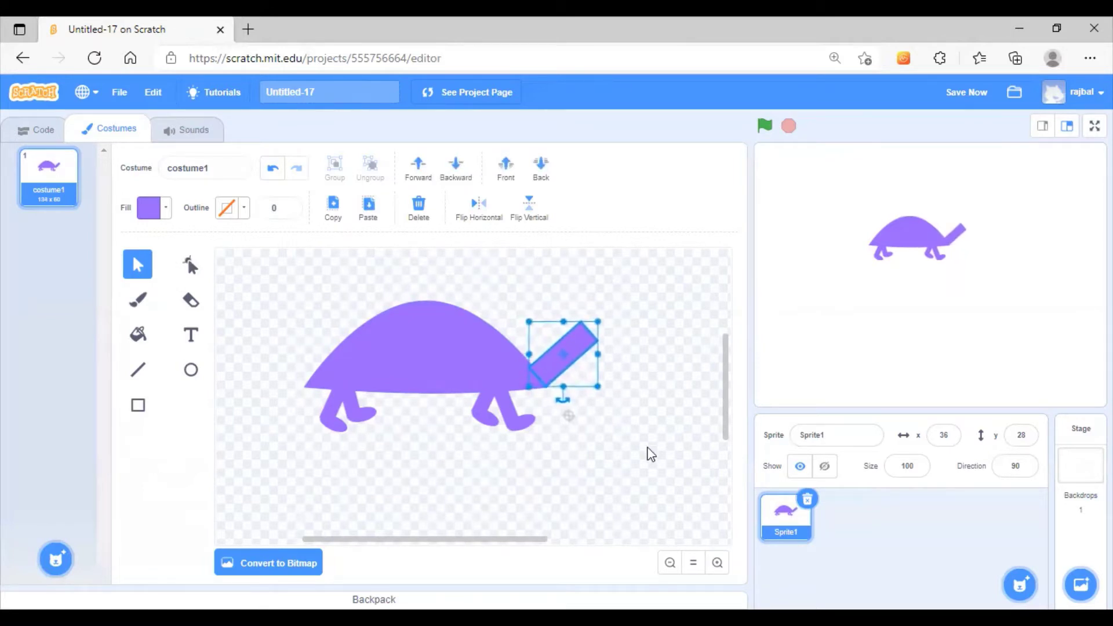
{"action": "left_click", "coordinate": [707, 429]}
{"action": "left_click", "coordinate": [717, 562]}
{"action": "left_click", "coordinate": [641, 324]}
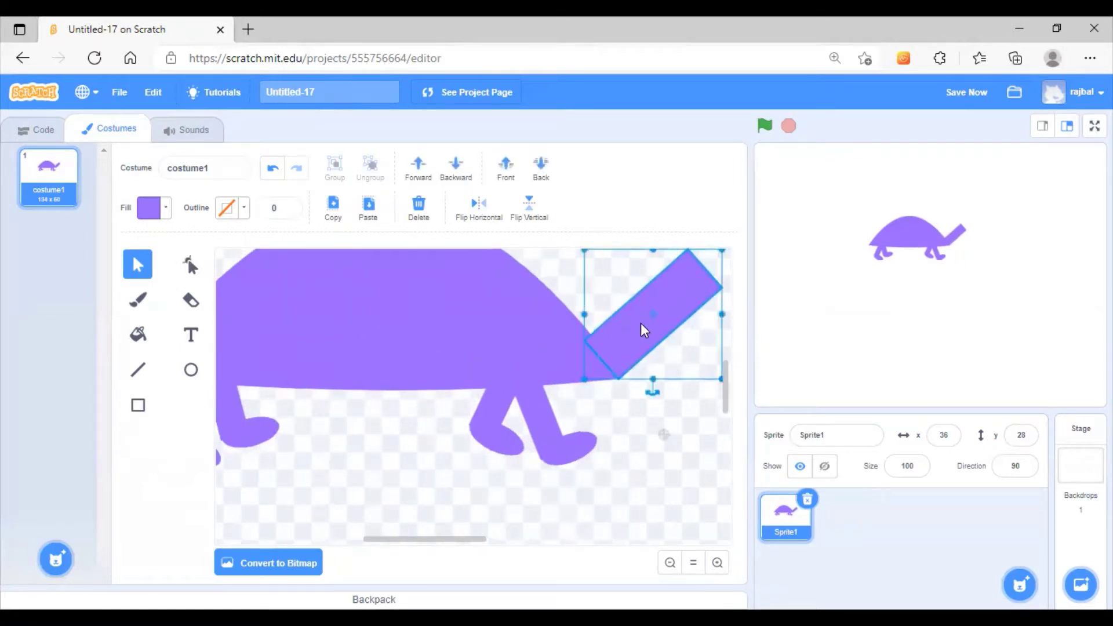
{"action": "key", "text": "Right"}
{"action": "key", "text": "Right"}
{"action": "key", "text": "Right"}
{"action": "key", "text": "Right"}
{"action": "left_click", "coordinate": [670, 562]}
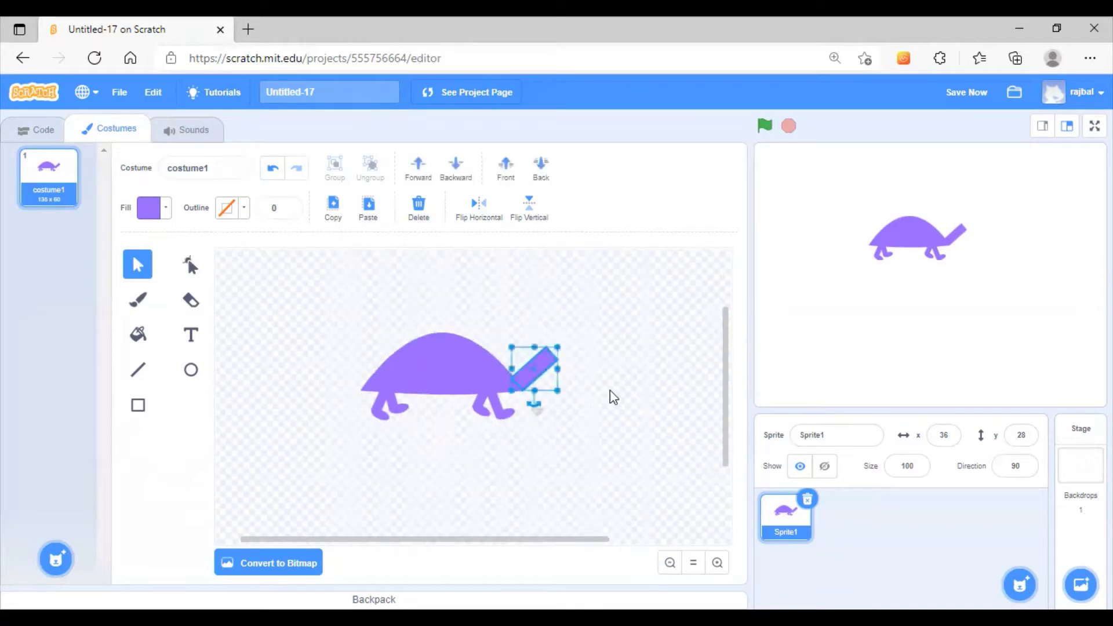
Draw a purple ellipse as the turtle's head over the upper end of the neck.
{"action": "left_click", "coordinate": [190, 371]}
{"action": "left_click_drag", "start_coordinate": [525, 334], "coordinate": [568, 360]}
{"action": "left_click", "coordinate": [700, 481]}
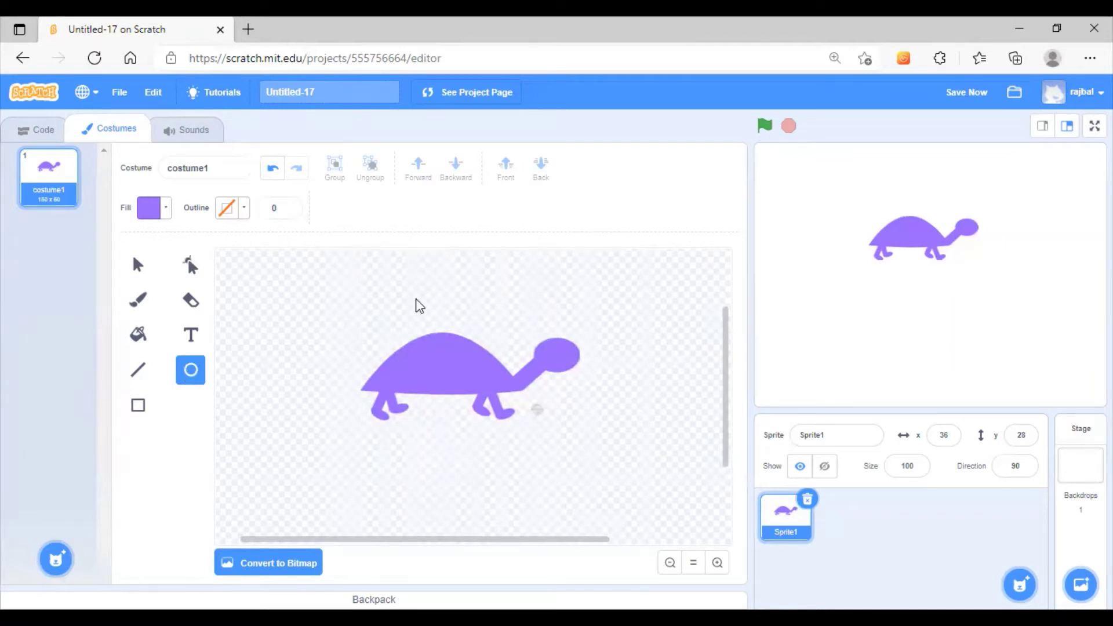
Draw a small ellipse for the eye above the shell and move it to just above the head.
{"action": "left_click_drag", "start_coordinate": [413, 291], "coordinate": [441, 313]}
{"action": "left_click", "coordinate": [716, 562]}
{"action": "left_click_drag", "start_coordinate": [378, 540], "coordinate": [417, 549]}
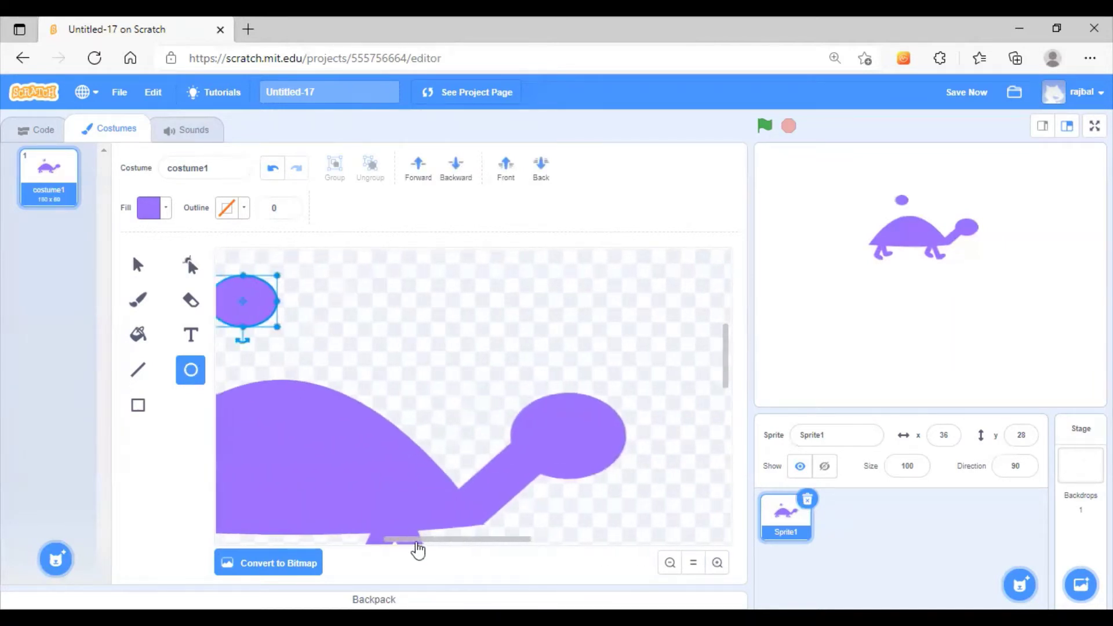
{"action": "left_click", "coordinate": [138, 264]}
{"action": "left_click_drag", "start_coordinate": [246, 301], "coordinate": [569, 362]}
{"action": "left_click", "coordinate": [717, 563]}
Set the small eye ellipse's fill to black.
{"action": "left_click", "coordinate": [165, 212]}
{"action": "left_click", "coordinate": [95, 374]}
{"action": "left_click", "coordinate": [561, 401]}
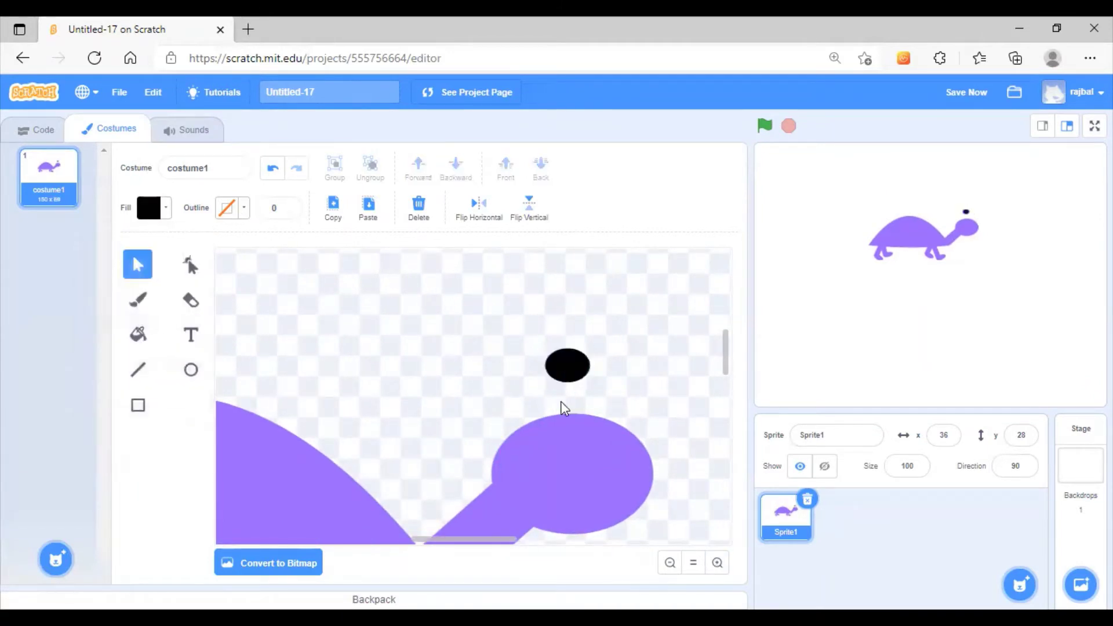
Fill the eye ellipse white with saturation 0 and brightness 100, and place it on the upper right of the head.
{"action": "left_click", "coordinate": [566, 378]}
{"action": "left_click", "coordinate": [170, 211]}
{"action": "left_click_drag", "start_coordinate": [129, 377], "coordinate": [191, 376]}
{"action": "mouse_move", "coordinate": [162, 291]}
{"action": "left_mouse_down"}
{"action": "mouse_move", "coordinate": [127, 290]}
{"action": "mouse_move", "coordinate": [141, 290]}
{"action": "left_mouse_up"}
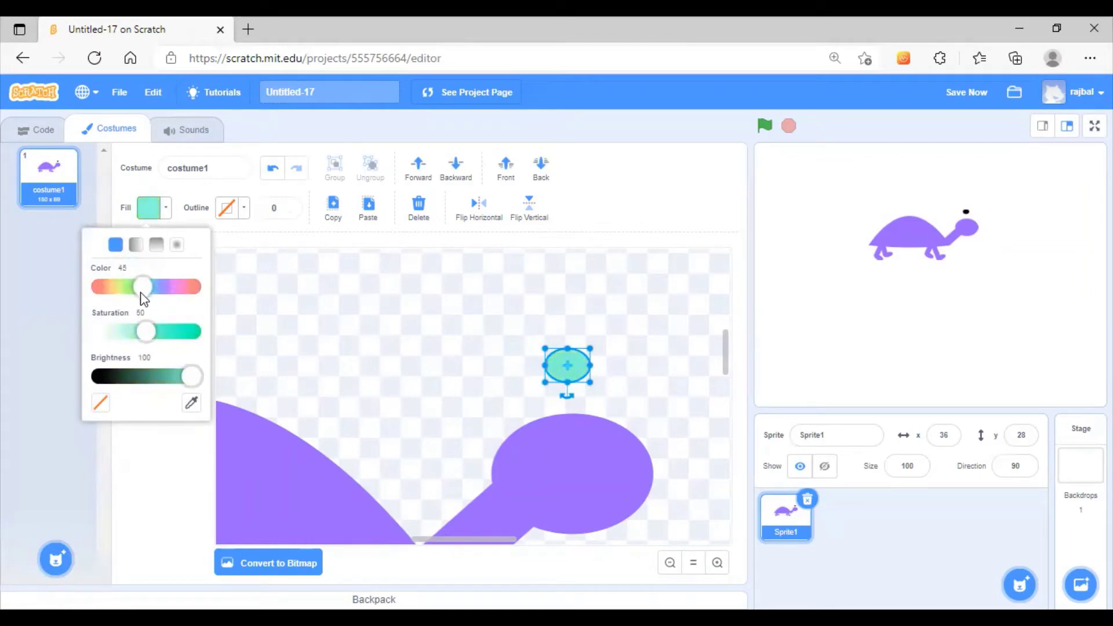
{"action": "left_click", "coordinate": [191, 402]}
{"action": "left_click", "coordinate": [255, 343]}
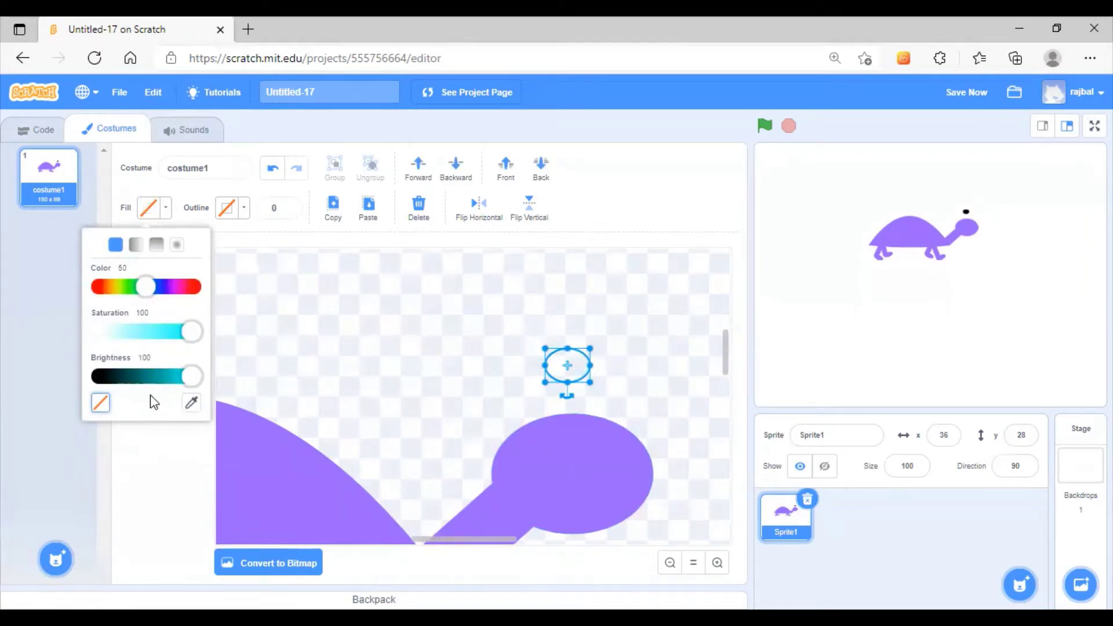
{"action": "left_click", "coordinate": [192, 402]}
{"action": "left_click_drag", "start_coordinate": [191, 331], "coordinate": [84, 328]}
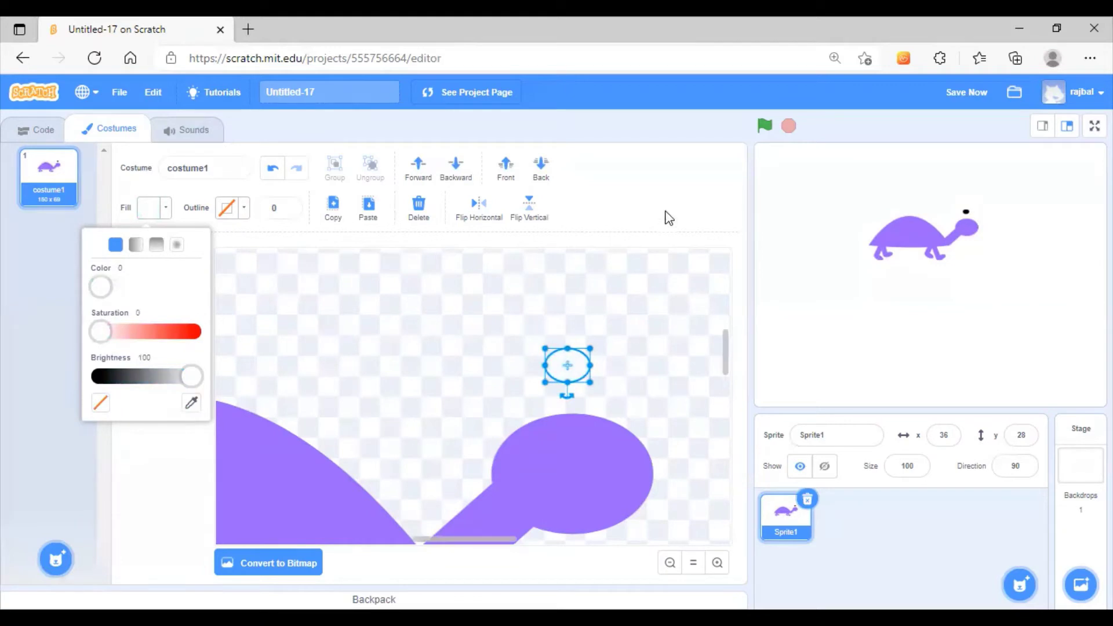
{"action": "left_click_drag", "start_coordinate": [578, 359], "coordinate": [584, 459]}
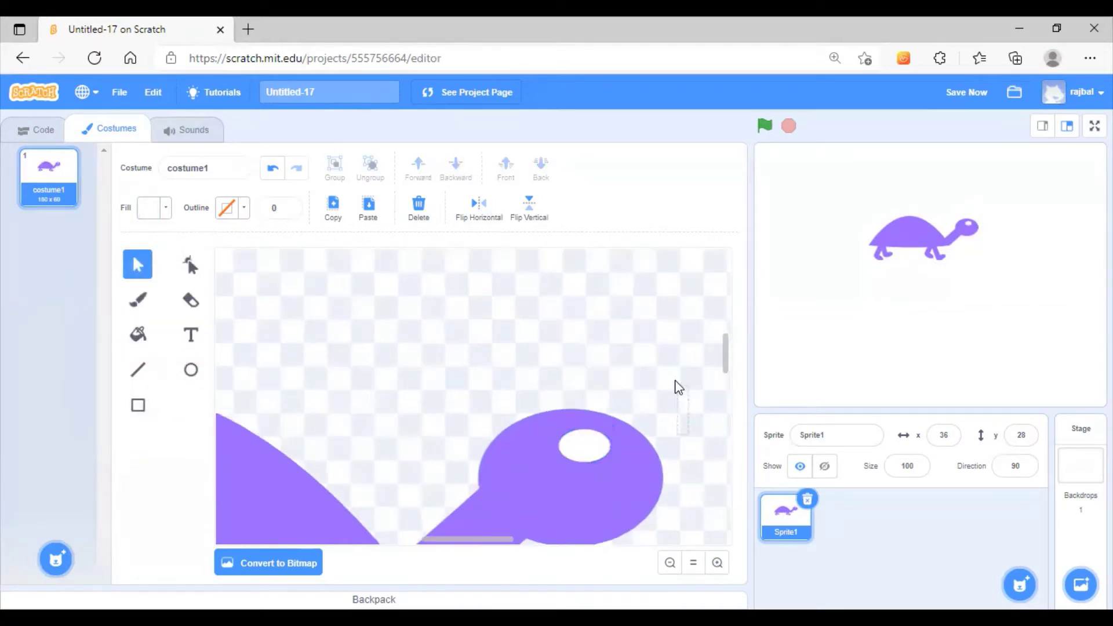
Draw a tiny ellipse in the middle of the white eye as the pupil and fill it black.
{"action": "scroll", "coordinate": [722, 372], "scroll_direction": "down", "scroll_amount": 3}
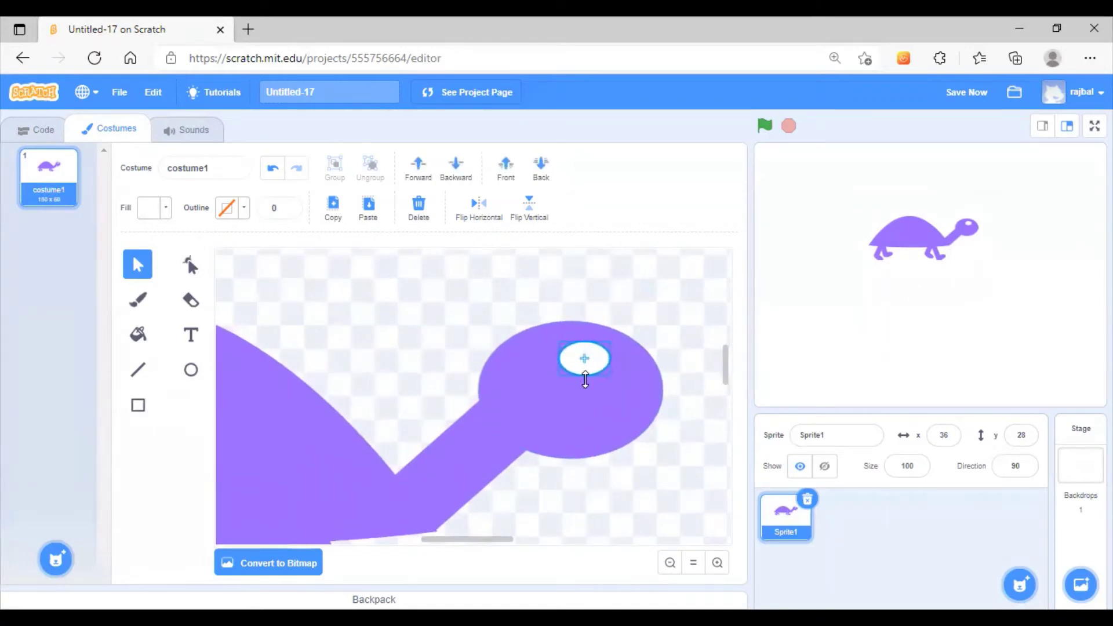
{"action": "left_click", "coordinate": [190, 370]}
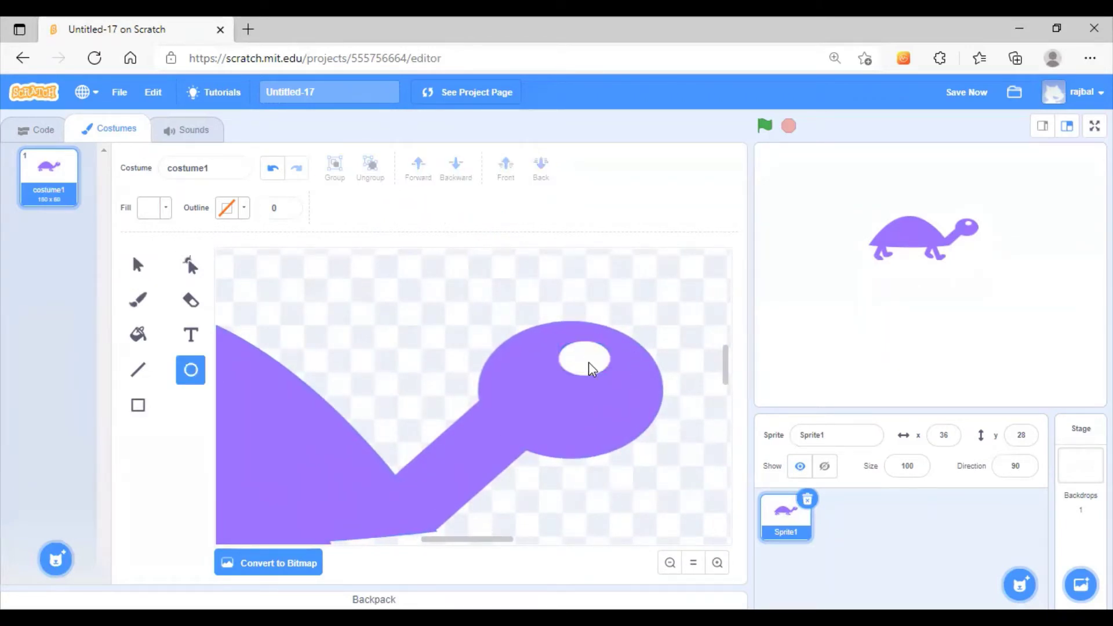
{"action": "left_click_drag", "start_coordinate": [576, 352], "coordinate": [589, 363]}
{"action": "left_click", "coordinate": [166, 210]}
{"action": "left_click", "coordinate": [99, 376]}
{"action": "left_click", "coordinate": [338, 449]}
Enlarge the black pupil and move it toward the upper right of the eye.
{"action": "left_click", "coordinate": [717, 563]}
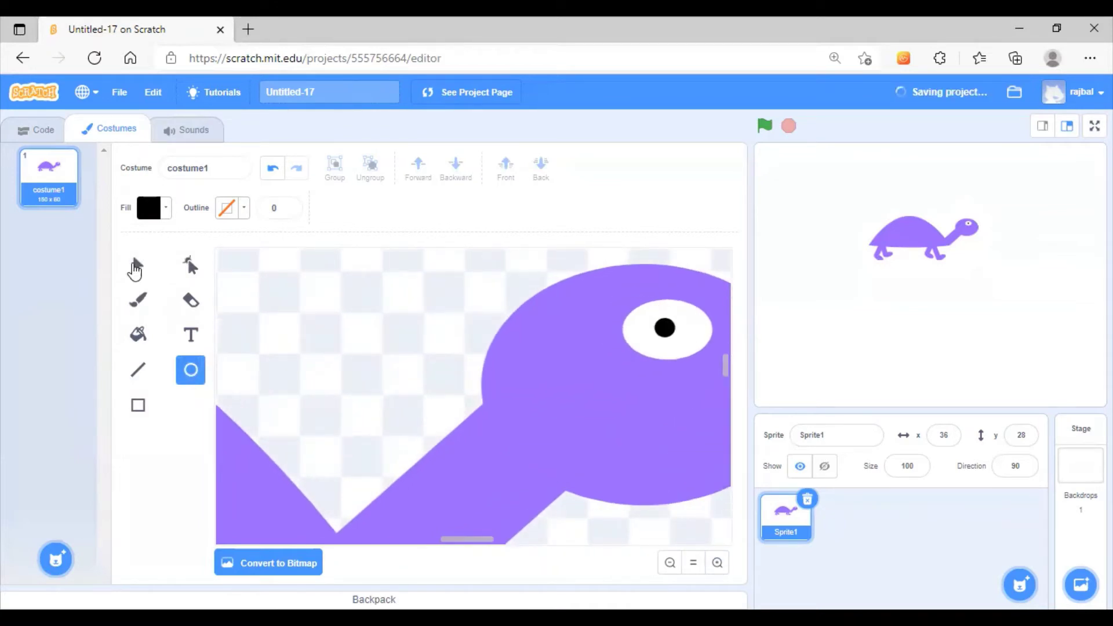
{"action": "left_click", "coordinate": [135, 265]}
{"action": "left_click", "coordinate": [665, 328]}
{"action": "left_click_drag", "start_coordinate": [672, 332], "coordinate": [688, 321]}
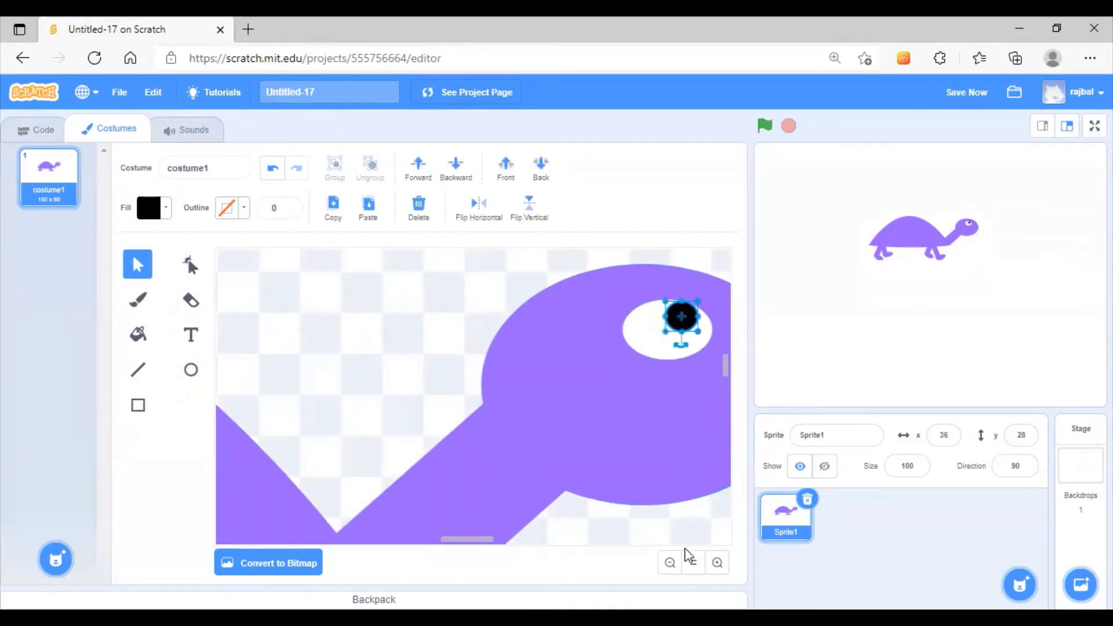
Reshape the head by raising its bottom point slightly to flatten the underside.
{"action": "left_click", "coordinate": [670, 562]}
{"action": "left_click", "coordinate": [670, 562]}
{"action": "left_click", "coordinate": [667, 370]}
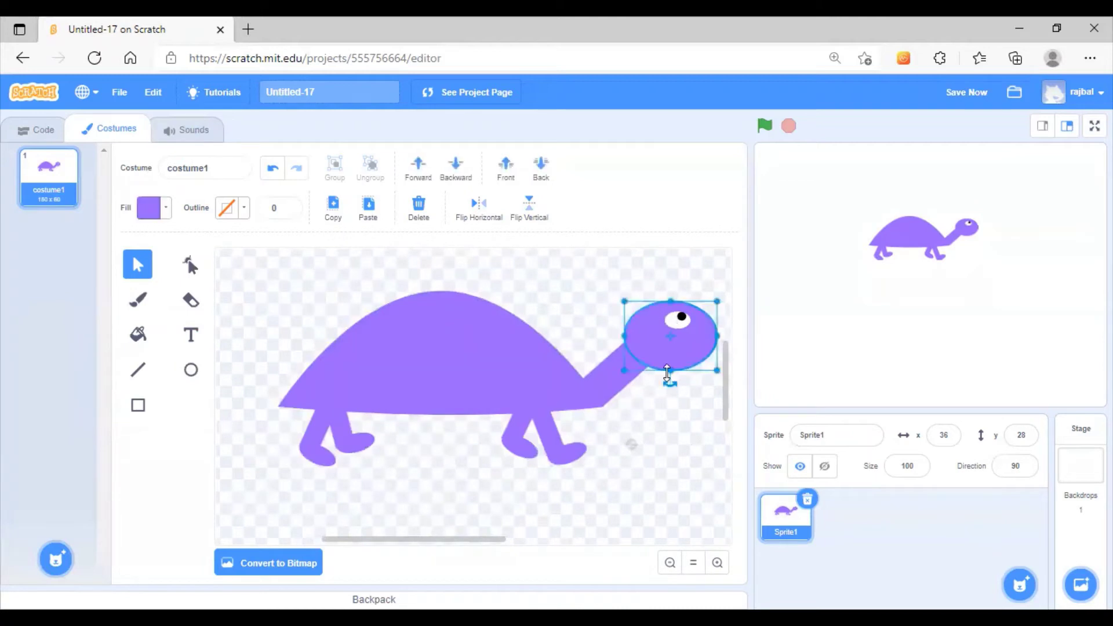
{"action": "left_click_drag", "start_coordinate": [667, 373], "coordinate": [671, 364]}
{"action": "left_click", "coordinate": [190, 265]}
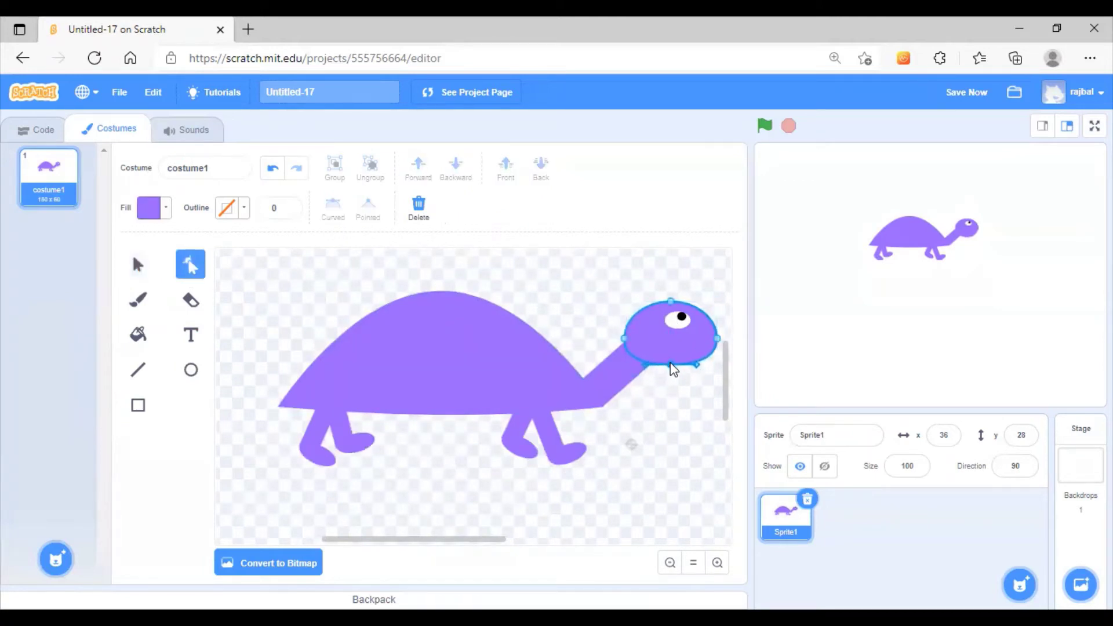
{"action": "left_click", "coordinate": [623, 337]}
{"action": "left_click", "coordinate": [690, 531]}
Draw a small rectangle in front of the turtle's head and fill it near-black by strongly lowering the brightness.
{"action": "left_click", "coordinate": [137, 264]}
{"action": "left_click_drag", "start_coordinate": [440, 539], "coordinate": [509, 545]}
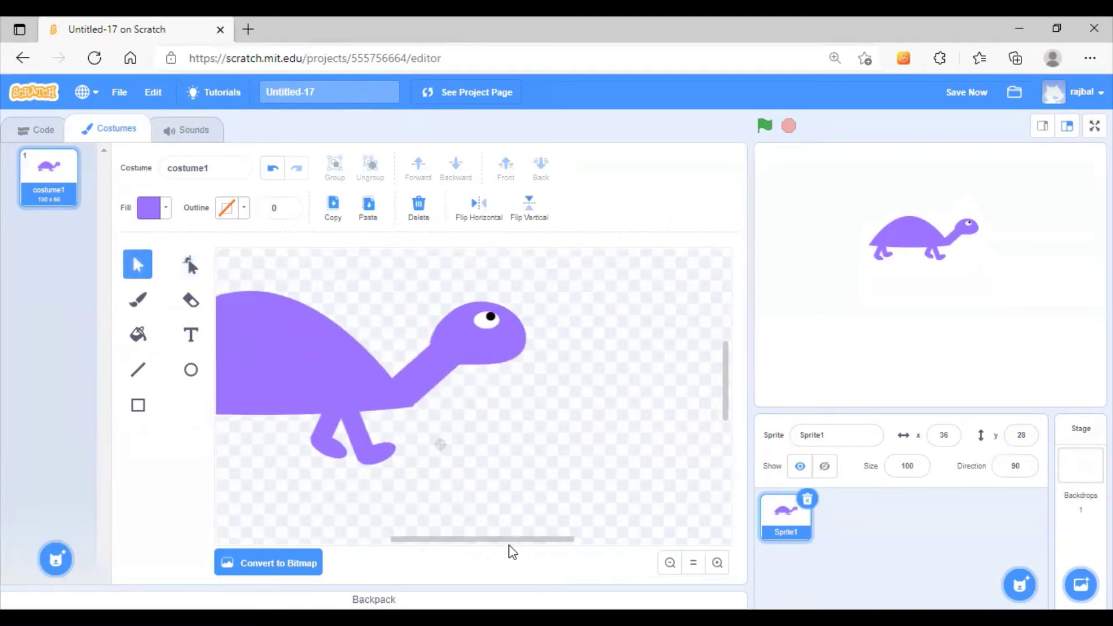
{"action": "left_click", "coordinate": [717, 562]}
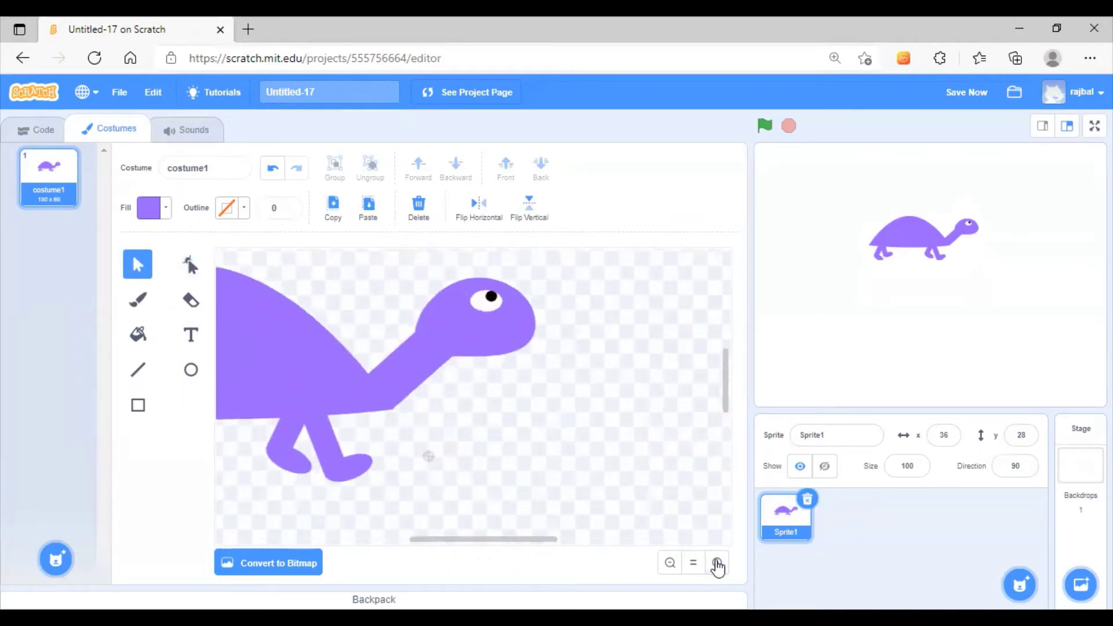
{"action": "left_click", "coordinate": [140, 416]}
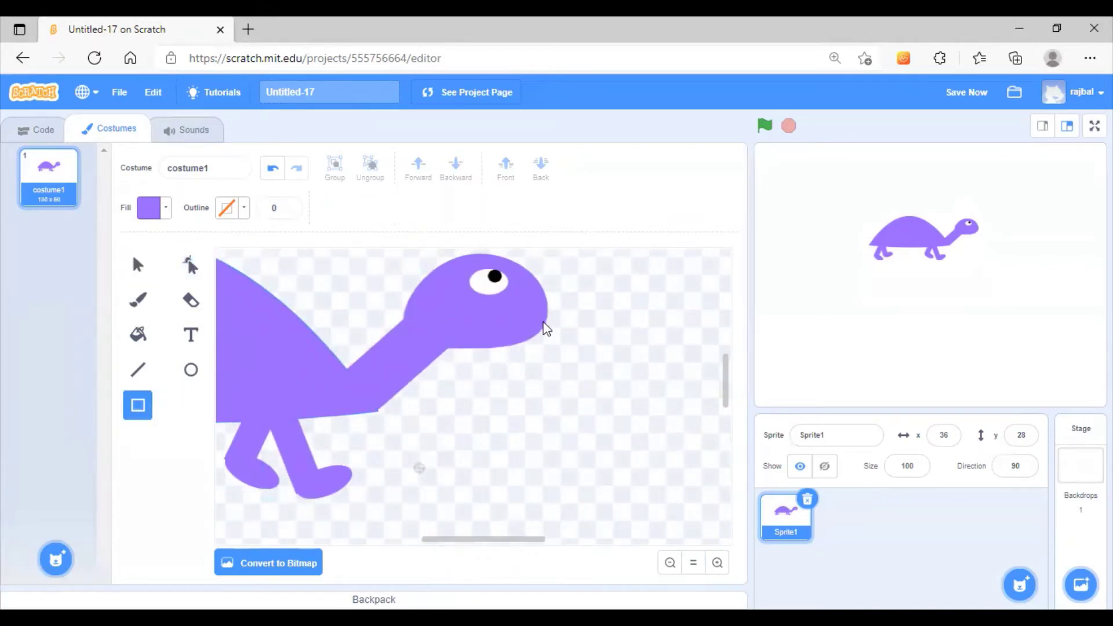
{"action": "left_click_drag", "start_coordinate": [517, 311], "coordinate": [611, 349]}
{"action": "left_click", "coordinate": [163, 211]}
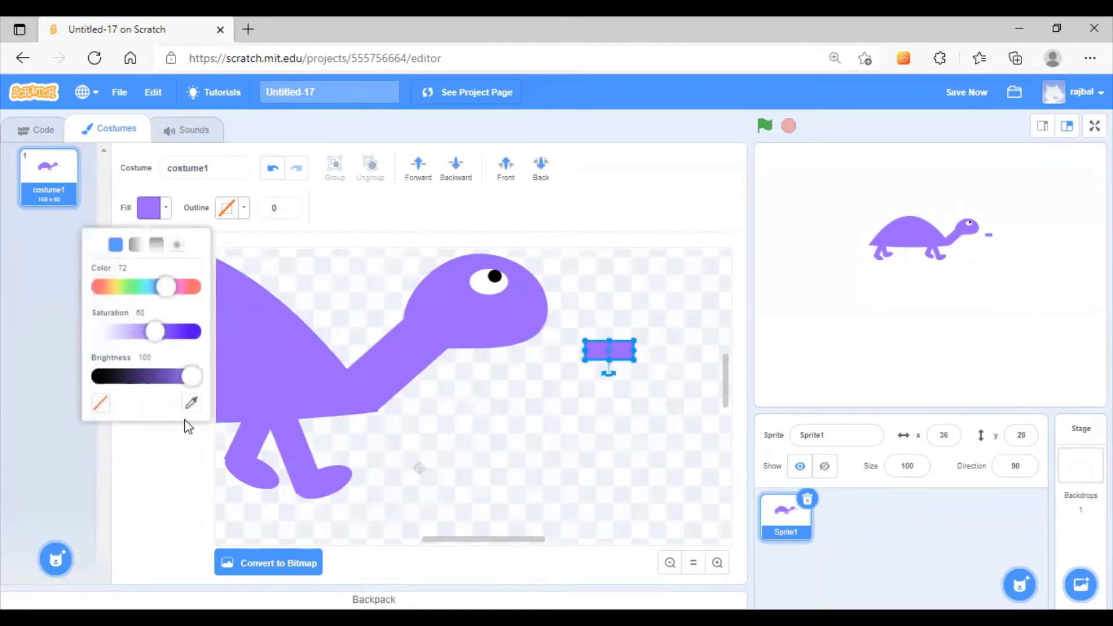
{"action": "left_click", "coordinate": [98, 375]}
{"action": "left_click", "coordinate": [124, 376]}
{"action": "left_click", "coordinate": [603, 357]}
Discard the extra dark rectangle and move the small dark one onto the lower front of the head as the mouth.
{"action": "left_click_drag", "start_coordinate": [608, 350], "coordinate": [523, 315]}
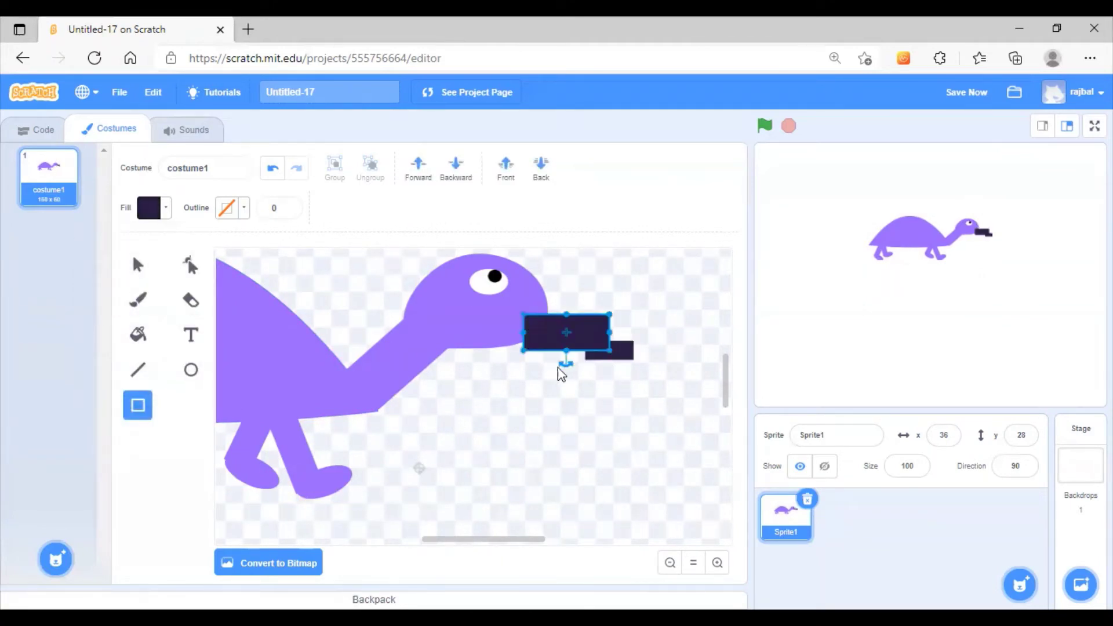
{"action": "key", "text": "ctrl+z"}
{"action": "left_click", "coordinate": [138, 265]}
{"action": "left_click_drag", "start_coordinate": [616, 350], "coordinate": [524, 330]}
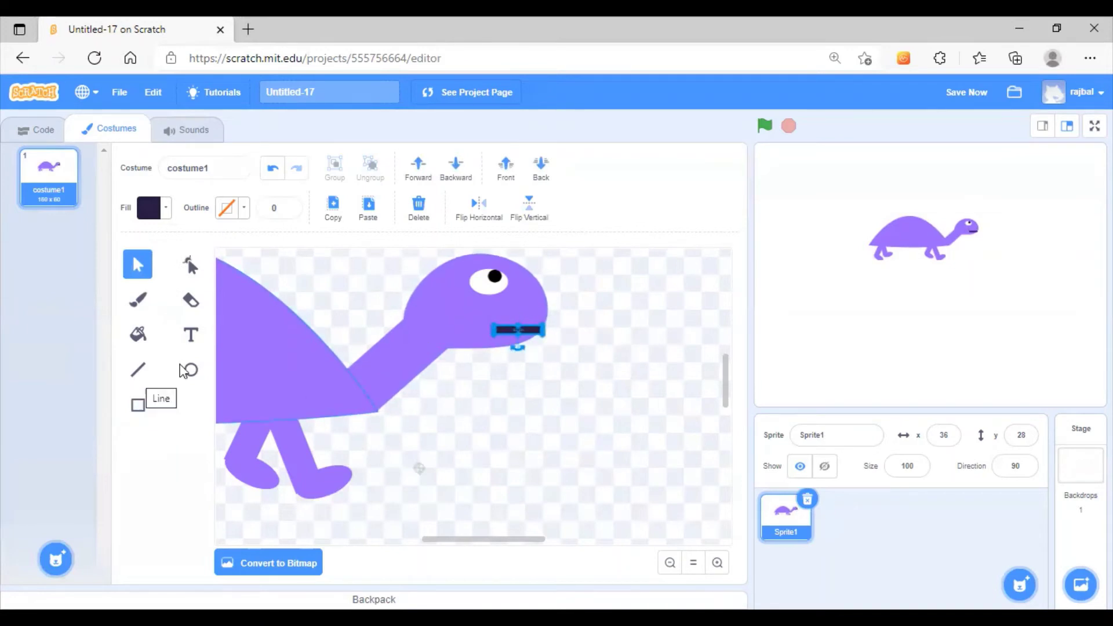
Reshape the dark mouth rectangle into a thin slanted wedge that tapers toward the neck and meets the front of the face.
{"action": "left_click", "coordinate": [717, 562]}
{"action": "left_click", "coordinate": [717, 562]}
{"action": "left_click", "coordinate": [191, 265]}
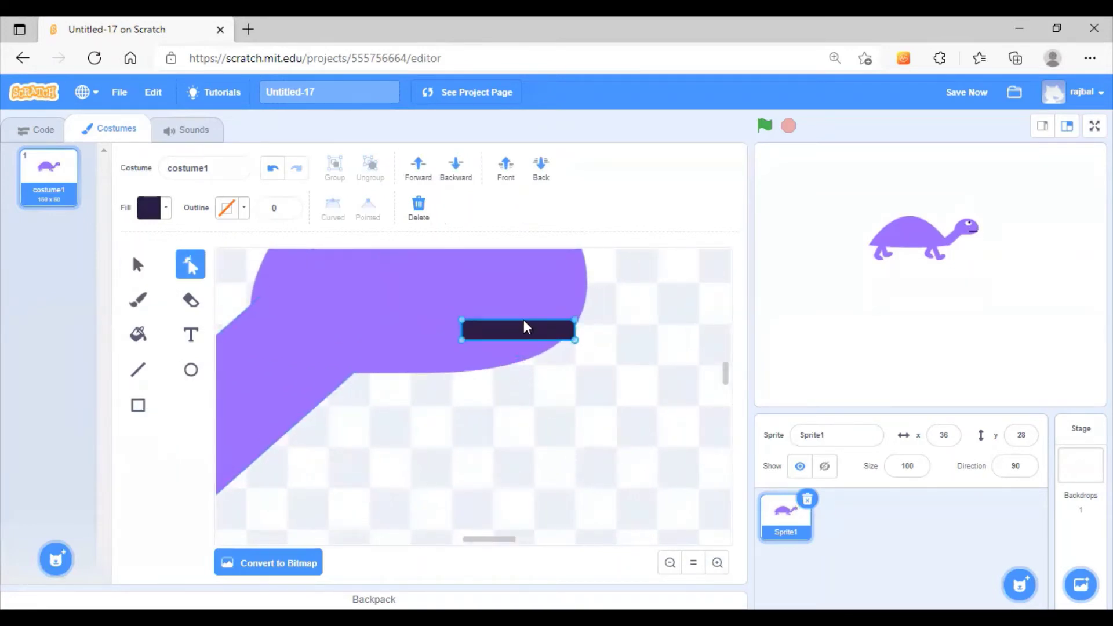
{"action": "left_click_drag", "start_coordinate": [523, 318], "coordinate": [518, 345]}
{"action": "left_click_drag", "start_coordinate": [462, 321], "coordinate": [483, 327]}
{"action": "left_click_drag", "start_coordinate": [574, 340], "coordinate": [565, 338]}
{"action": "left_click_drag", "start_coordinate": [574, 320], "coordinate": [487, 330]}
{"action": "left_click", "coordinate": [569, 330]}
Move the front pair of legs slightly forward, closer to the base of the neck.
{"action": "left_click", "coordinate": [670, 565]}
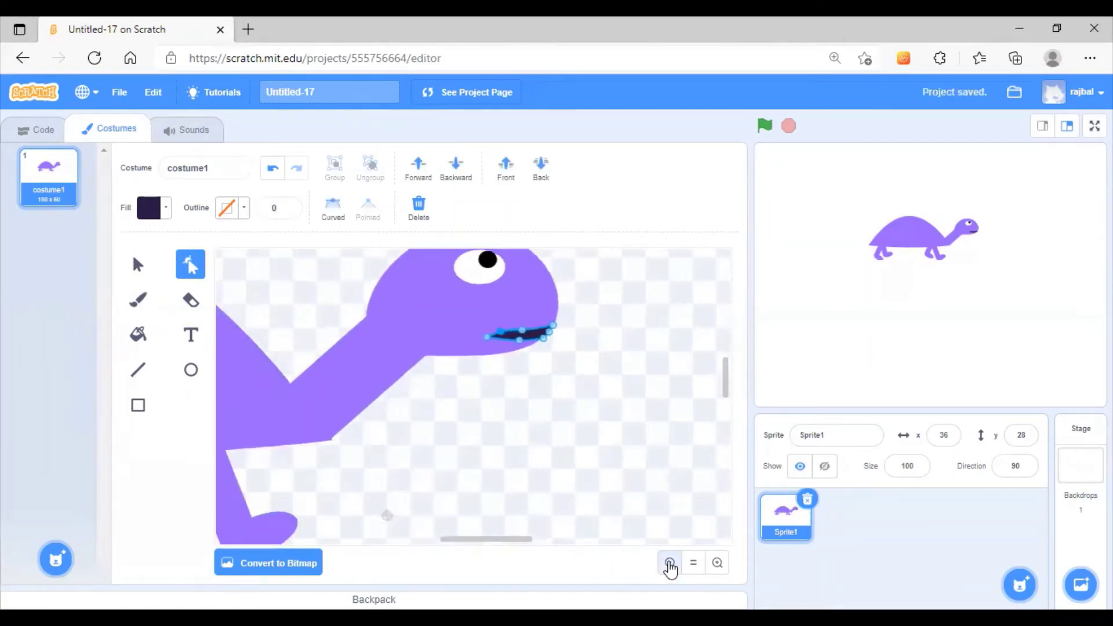
{"action": "left_click", "coordinate": [669, 565]}
{"action": "left_click", "coordinate": [138, 265]}
{"action": "left_click", "coordinate": [496, 428]}
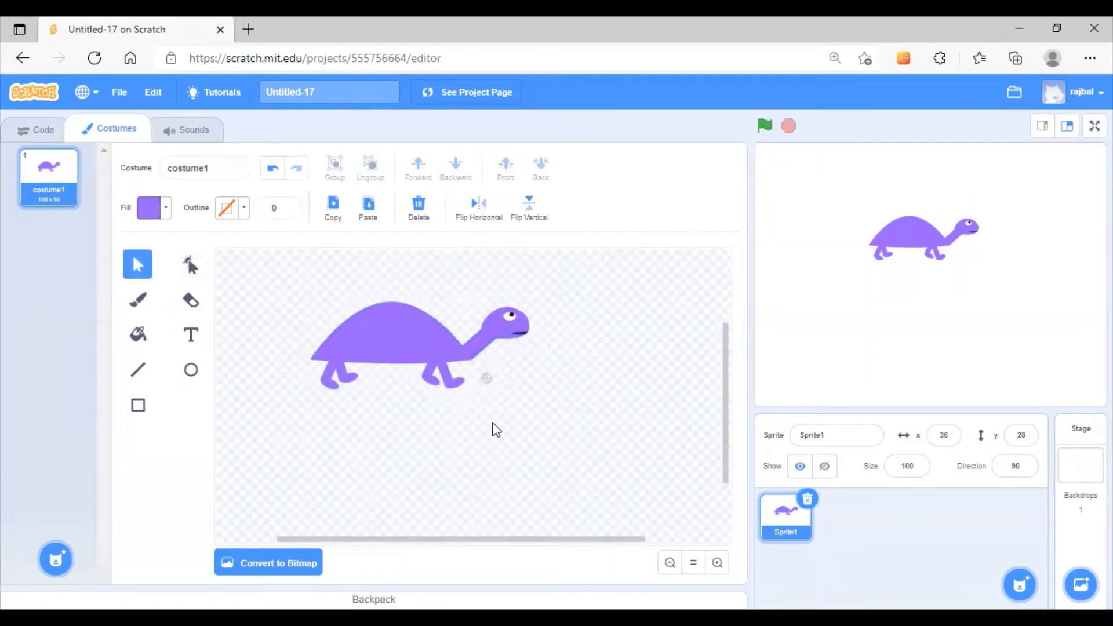
{"action": "left_click_drag", "start_coordinate": [448, 375], "coordinate": [461, 370]}
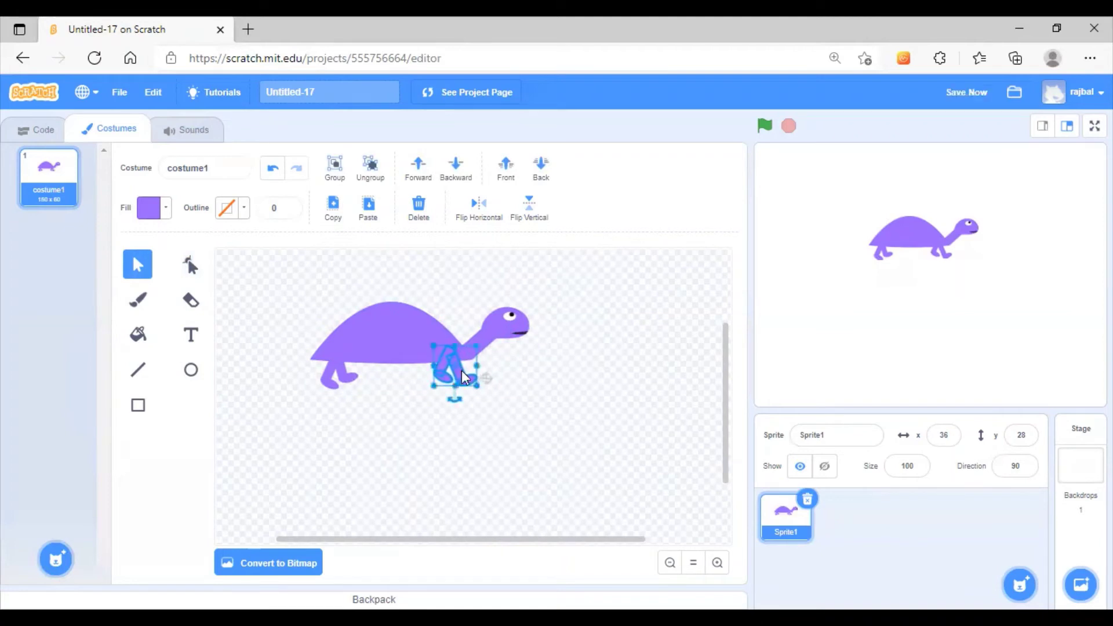
{"action": "left_click", "coordinate": [529, 533]}
Draw a small purple rectangle at the rear end of the shell and reshape it into a tail with a raised tip.
{"action": "left_click", "coordinate": [694, 565]}
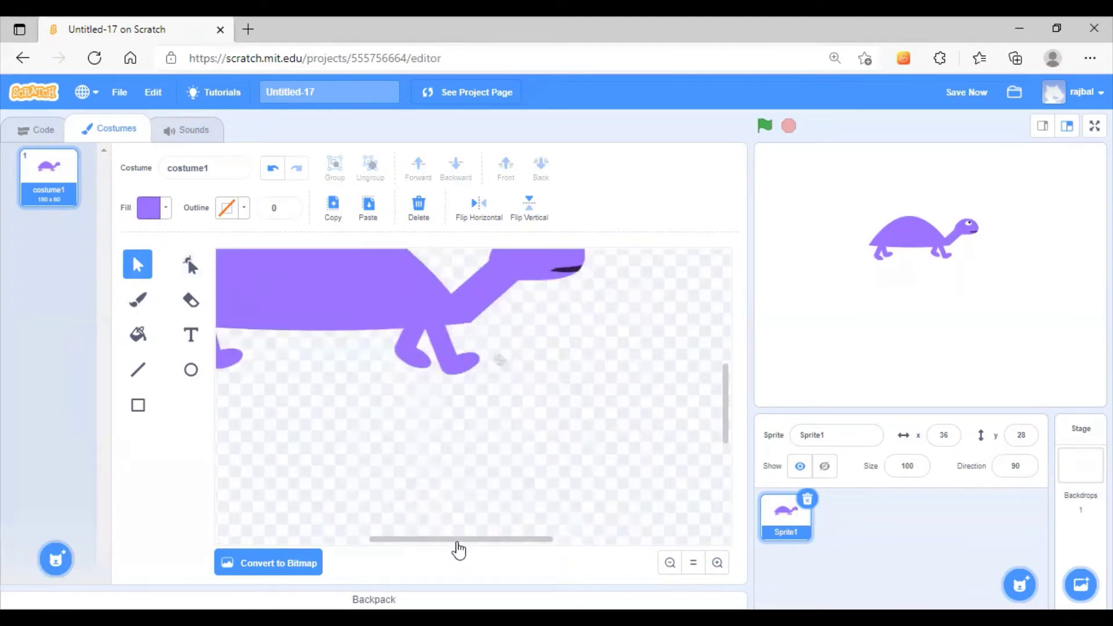
{"action": "left_click_drag", "start_coordinate": [454, 545], "coordinate": [224, 422]}
{"action": "key", "text": "r"}
{"action": "mouse_move", "coordinate": [271, 297]}
{"action": "left_mouse_down"}
{"action": "mouse_move", "coordinate": [316, 322]}
{"action": "mouse_move", "coordinate": [265, 286]}
{"action": "mouse_move", "coordinate": [309, 322]}
{"action": "mouse_move", "coordinate": [322, 303]}
{"action": "left_mouse_up"}
{"action": "key", "text": "a"}
{"action": "left_click", "coordinate": [298, 318]}
{"action": "left_click", "coordinate": [310, 322]}
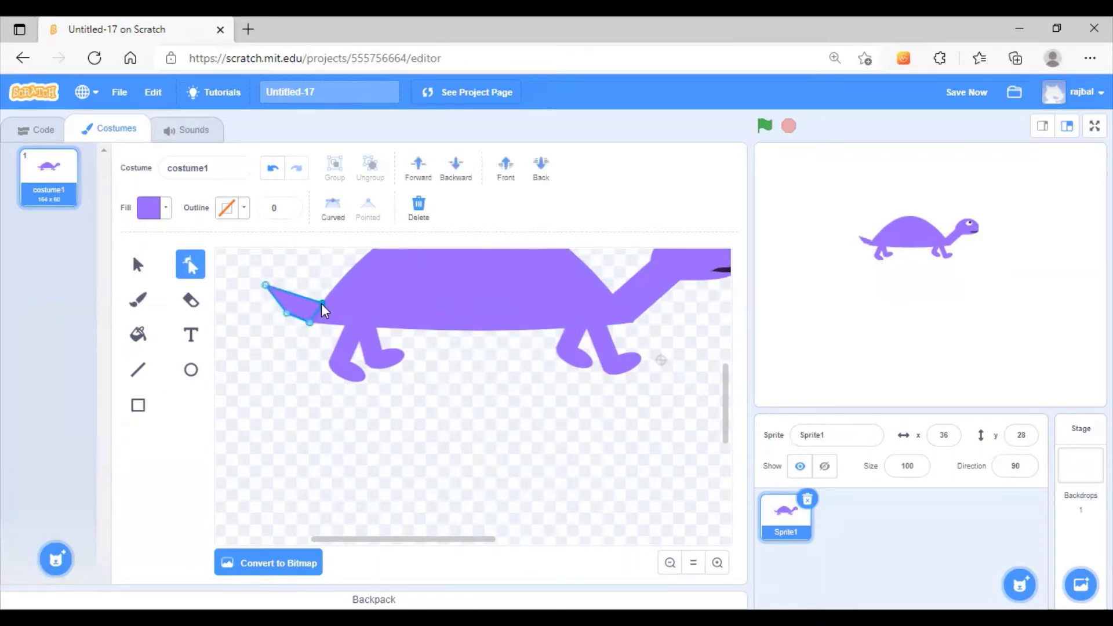
Curve the tail's upper edge inward and bring its tip slightly closer to the shell.
{"action": "left_click", "coordinate": [274, 302]}
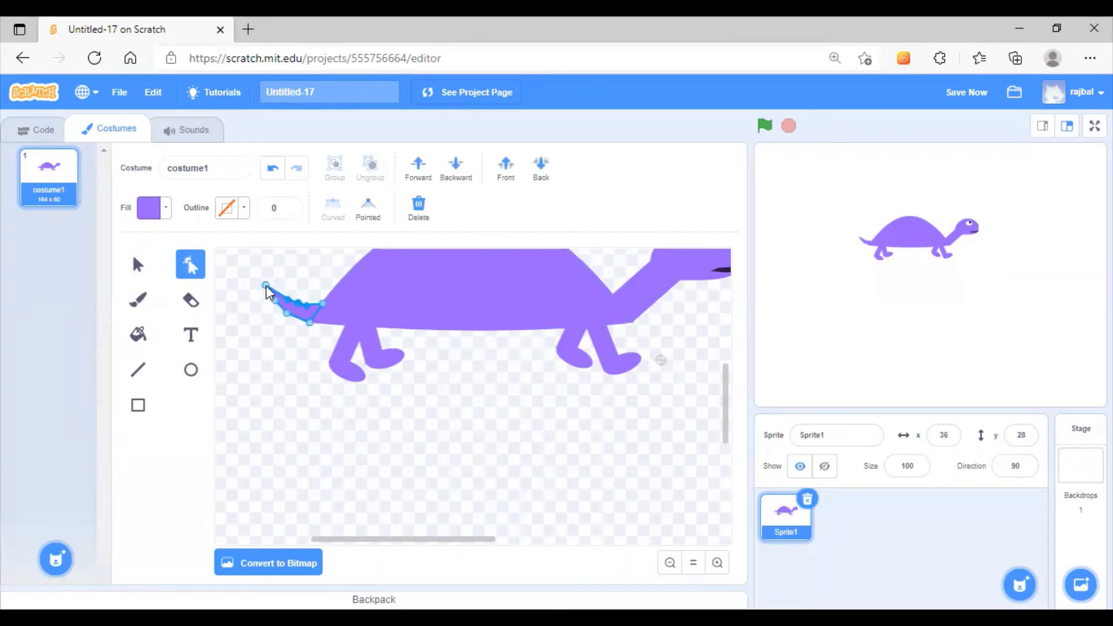
{"action": "left_click_drag", "start_coordinate": [266, 285], "coordinate": [269, 290]}
{"action": "left_click", "coordinate": [287, 300]}
{"action": "left_click", "coordinate": [425, 412]}
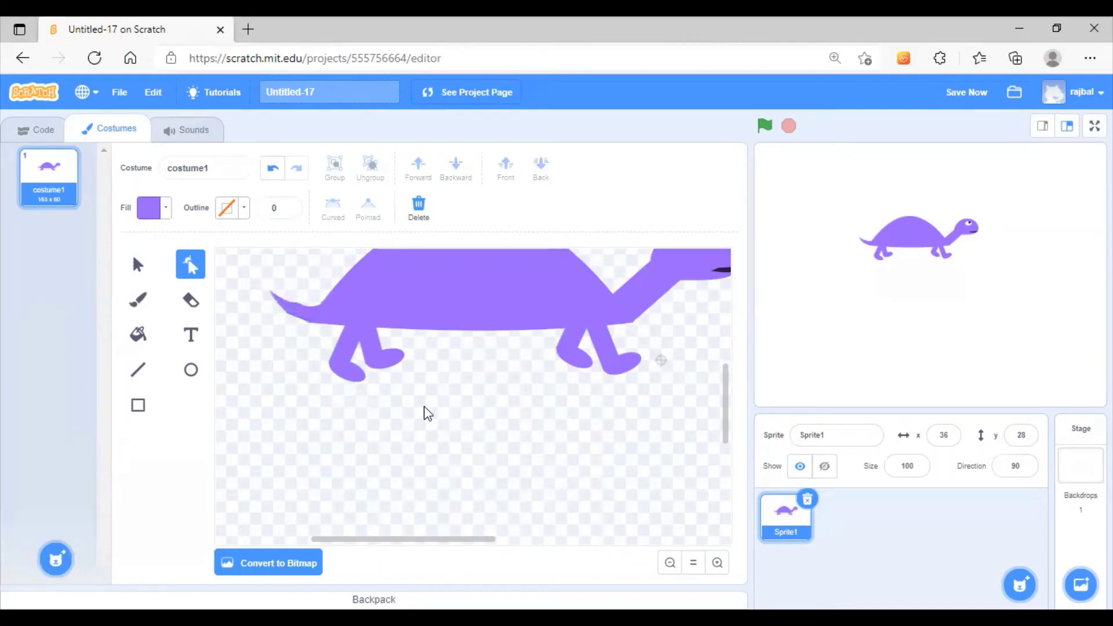
{"action": "left_click", "coordinate": [298, 309]}
{"action": "left_click", "coordinate": [298, 305]}
Smooth the tail's underside into a curve where it joins the shell.
{"action": "left_click", "coordinate": [716, 562]}
{"action": "left_click", "coordinate": [717, 562]}
{"action": "left_click_drag", "start_coordinate": [369, 539], "coordinate": [335, 539]}
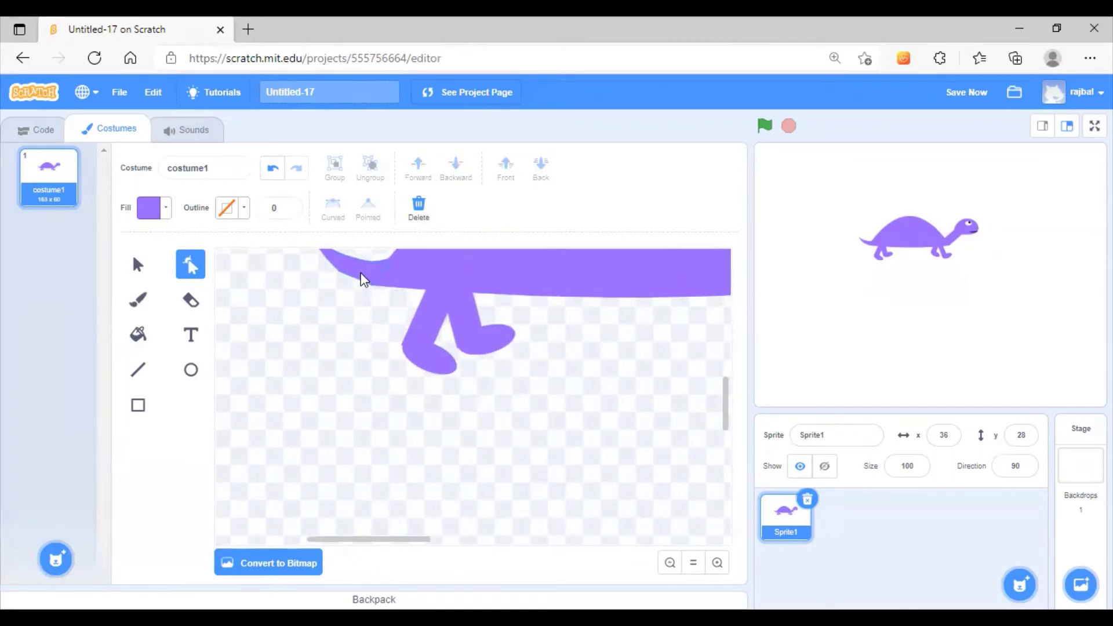
{"action": "left_click", "coordinate": [364, 277]}
{"action": "left_click", "coordinate": [372, 285]}
{"action": "left_click", "coordinate": [355, 279]}
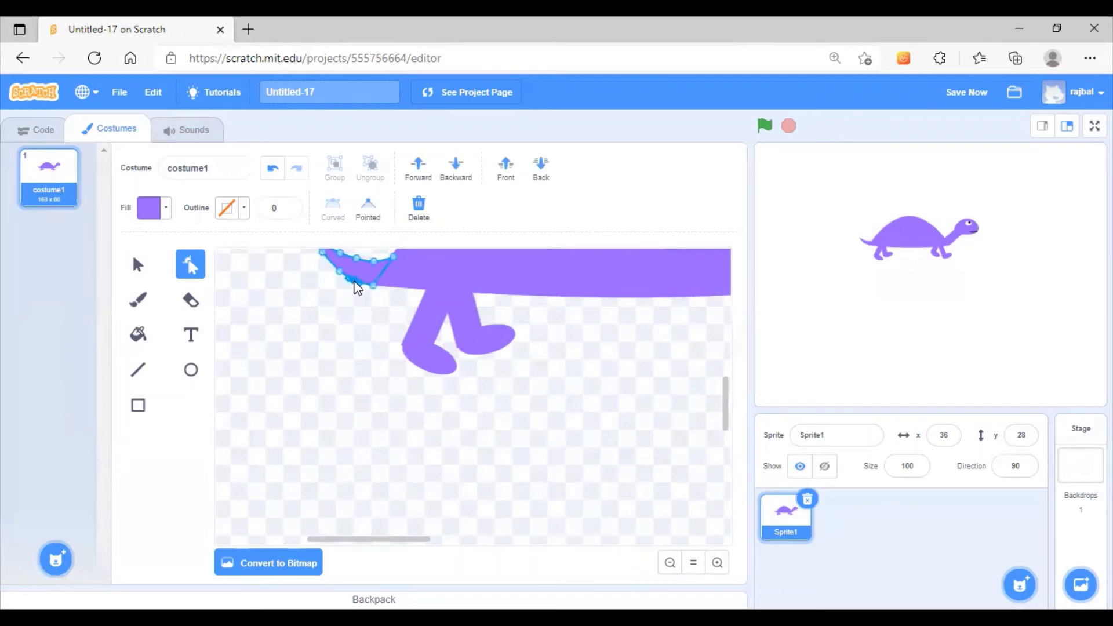
{"action": "left_click", "coordinate": [405, 385]}
Check the whole turtle from tail to head at different magnifications.
{"action": "scroll", "coordinate": [405, 385], "scroll_direction": "up", "scroll_amount": 1}
{"action": "left_click", "coordinate": [669, 563]}
{"action": "left_click", "coordinate": [669, 563]}
{"action": "left_click", "coordinate": [669, 562]}
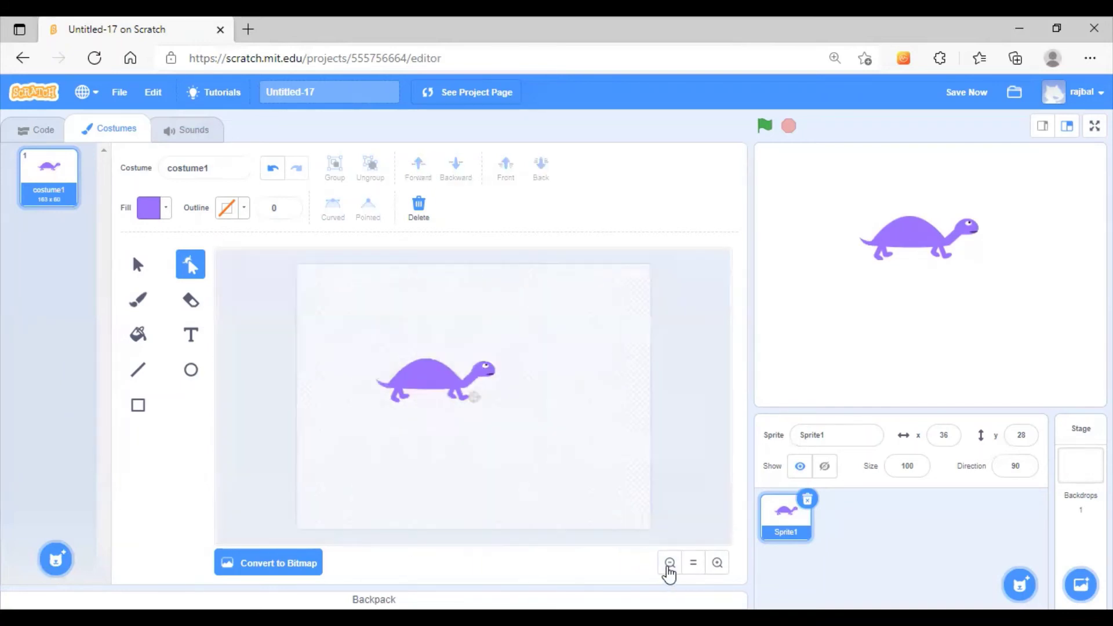
{"action": "left_click", "coordinate": [716, 562]}
{"action": "left_click", "coordinate": [716, 562]}
{"action": "left_click", "coordinate": [716, 562]}
{"action": "left_click", "coordinate": [670, 562]}
{"action": "left_click_drag", "start_coordinate": [465, 539], "coordinate": [411, 539]}
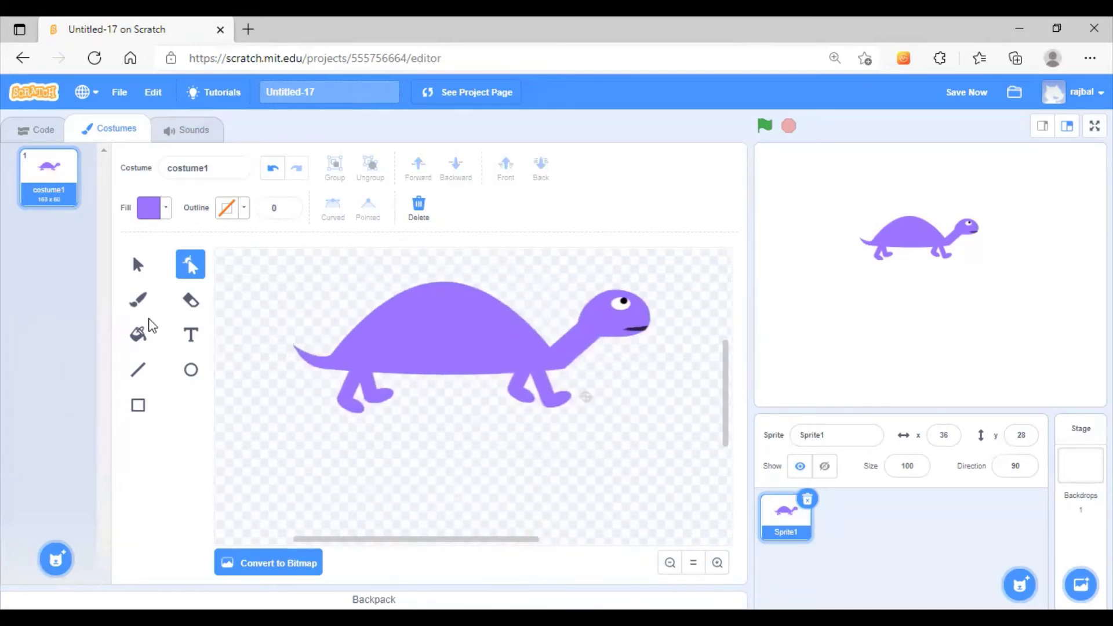
{"action": "left_click", "coordinate": [166, 207]}
{"action": "left_click_drag", "start_coordinate": [162, 287], "coordinate": [130, 286]}
{"action": "left_click_drag", "start_coordinate": [191, 377], "coordinate": [154, 376]}
{"action": "mouse_move", "coordinate": [154, 332]}
{"action": "left_mouse_down"}
{"action": "mouse_move", "coordinate": [169, 331]}
{"action": "mouse_move", "coordinate": [135, 336]}
{"action": "mouse_move", "coordinate": [150, 340]}
{"action": "left_mouse_up"}
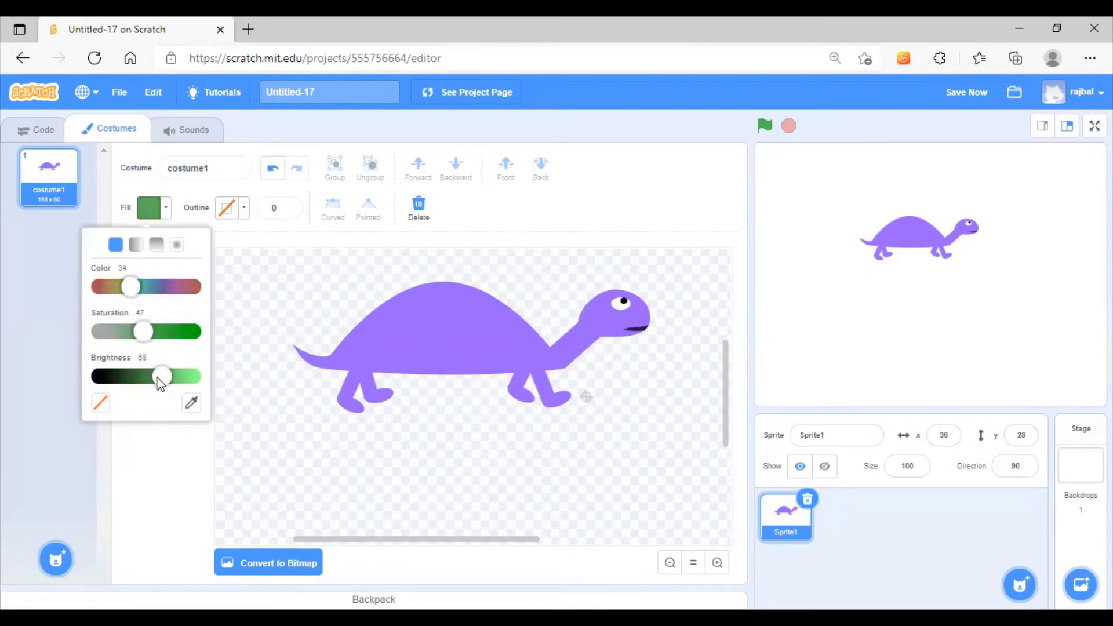
{"action": "left_click", "coordinate": [140, 442]}
{"action": "left_click", "coordinate": [137, 300]}
{"action": "left_click_drag", "start_coordinate": [396, 328], "coordinate": [405, 331]}
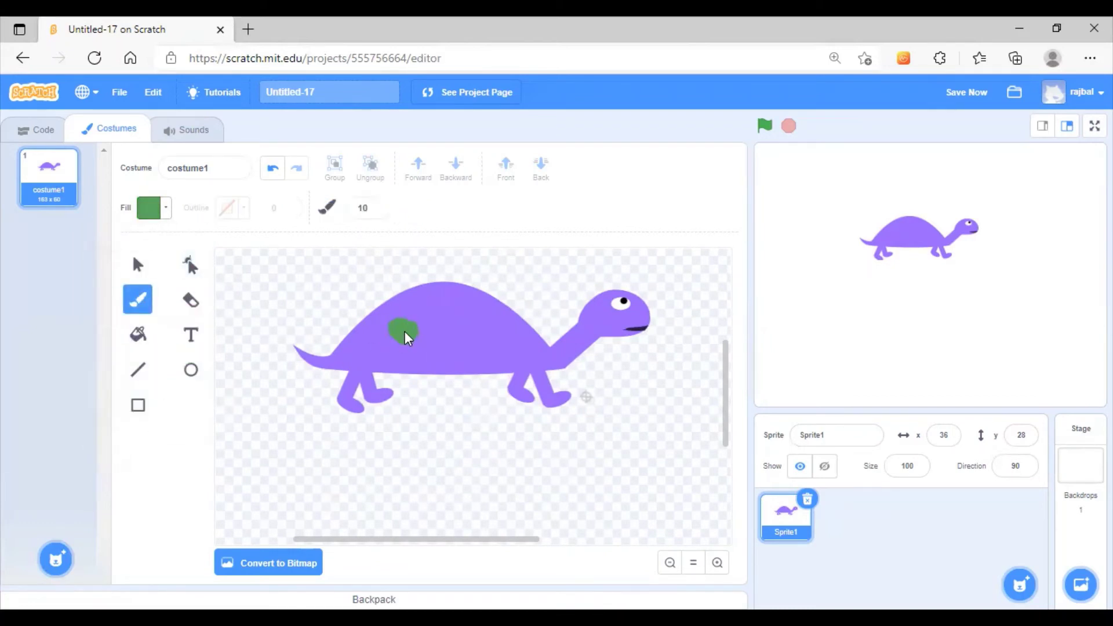
{"action": "left_click", "coordinate": [272, 168]}
Recolor the shell, neck, head, tail and legs with a green fill of color 30, saturation 63 and brightness 70.
{"action": "key", "text": "f"}
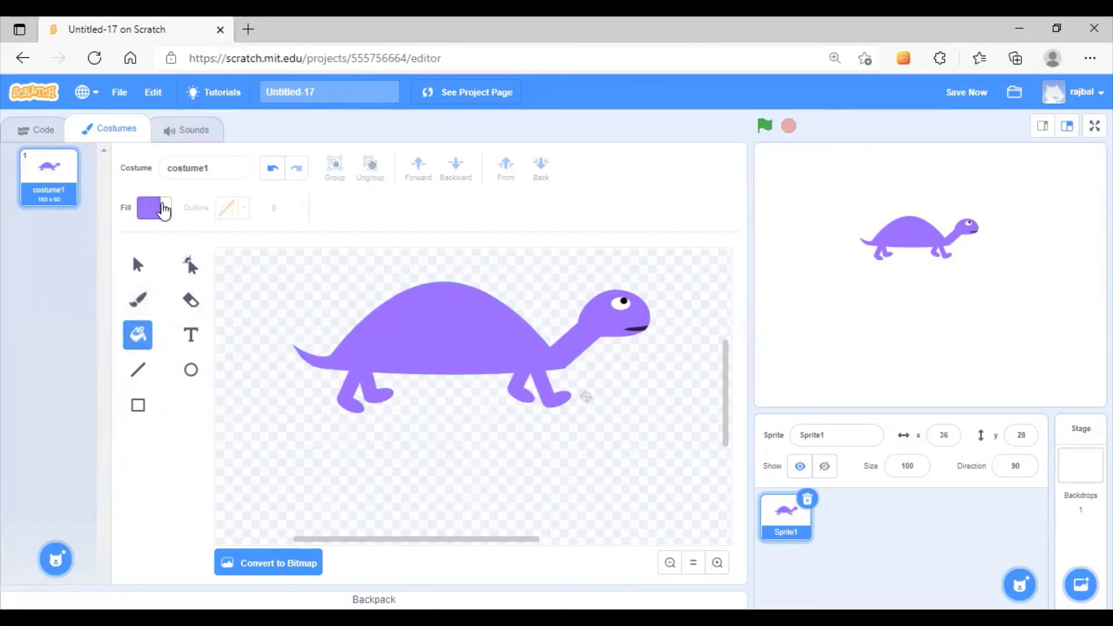
{"action": "left_click", "coordinate": [164, 210]}
{"action": "left_click_drag", "start_coordinate": [169, 295], "coordinate": [128, 291]}
{"action": "left_click_drag", "start_coordinate": [187, 377], "coordinate": [166, 377]}
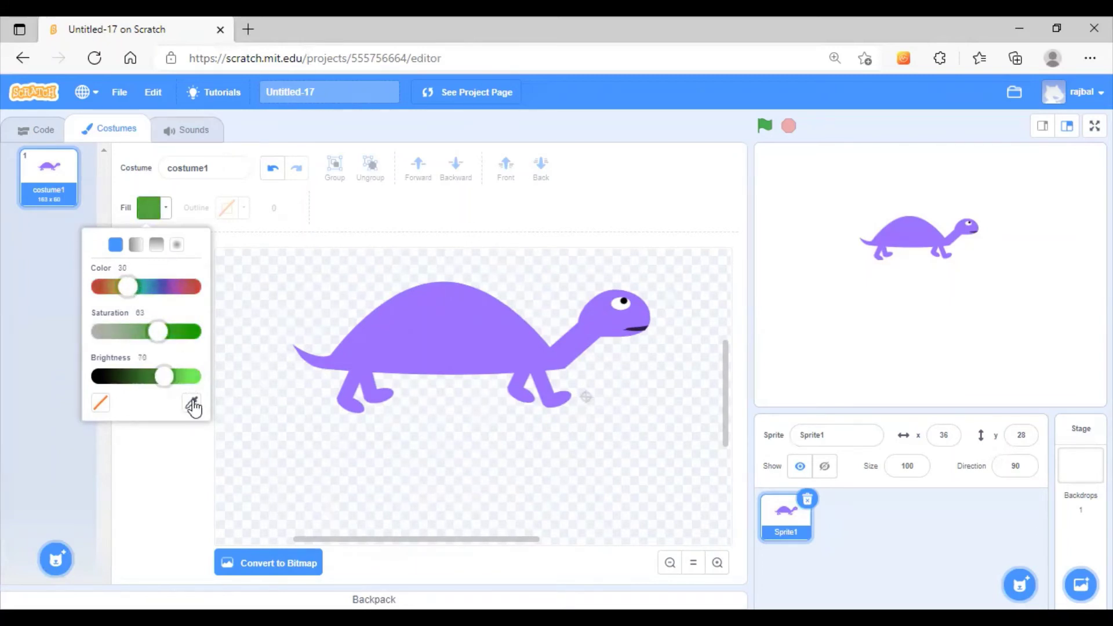
{"action": "left_click", "coordinate": [168, 451]}
{"action": "left_click", "coordinate": [412, 327]}
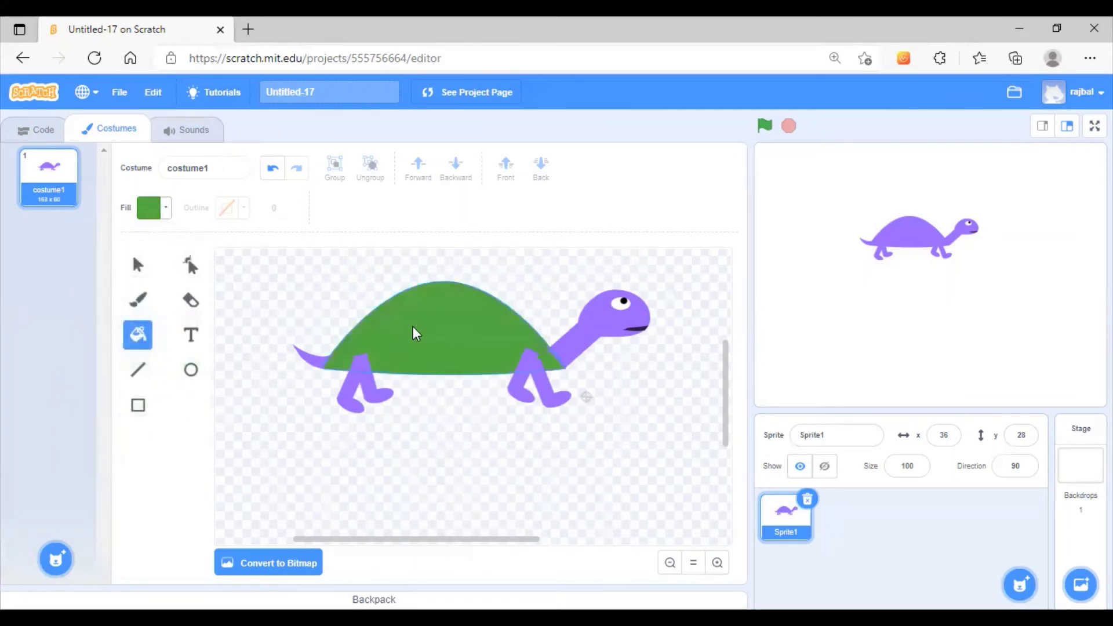
{"action": "left_click", "coordinate": [576, 333]}
{"action": "left_click", "coordinate": [614, 315]}
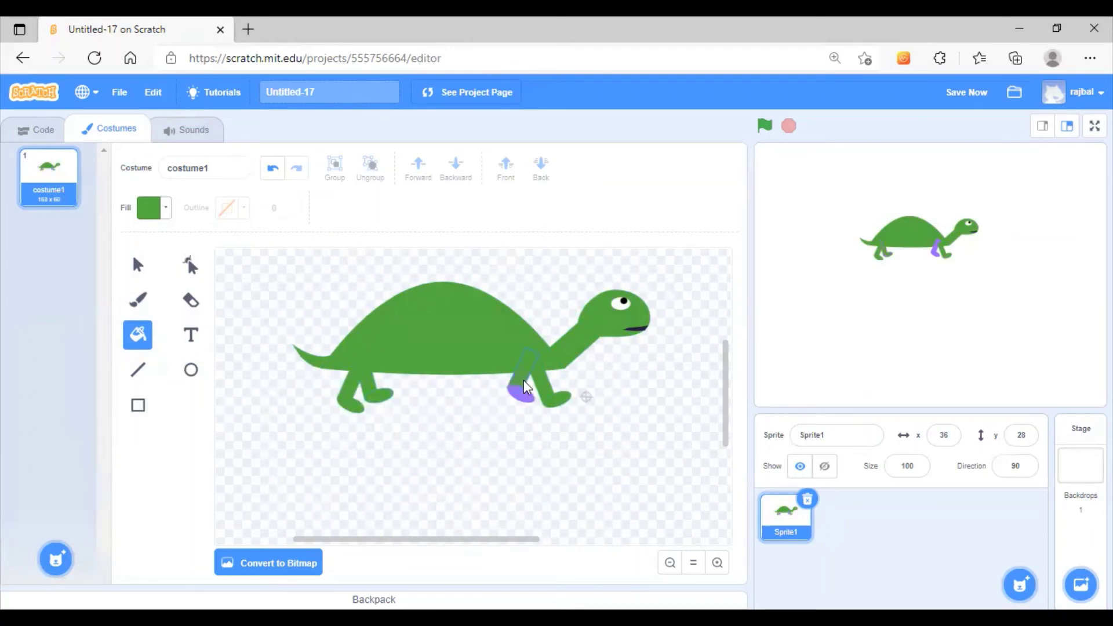
Draw a small ellipse above the tail, flatten its underside into a dome-shaped shell plate, and set it clear of the shell.
{"action": "left_click", "coordinate": [191, 372]}
{"action": "left_click_drag", "start_coordinate": [409, 333], "coordinate": [335, 326]}
{"action": "left_click", "coordinate": [142, 266]}
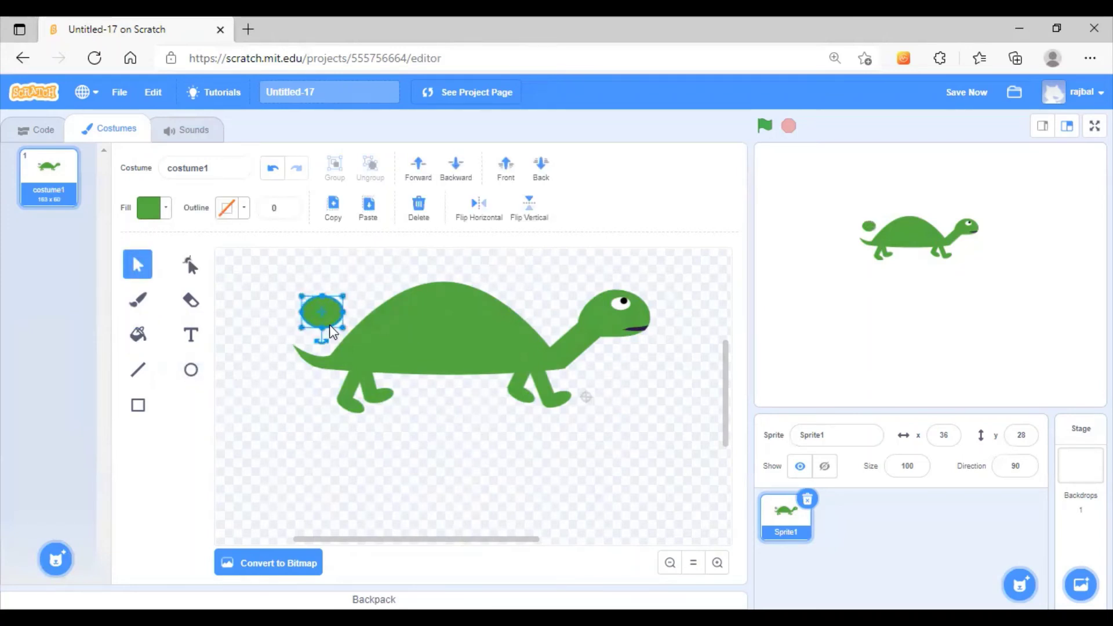
{"action": "key", "text": "a"}
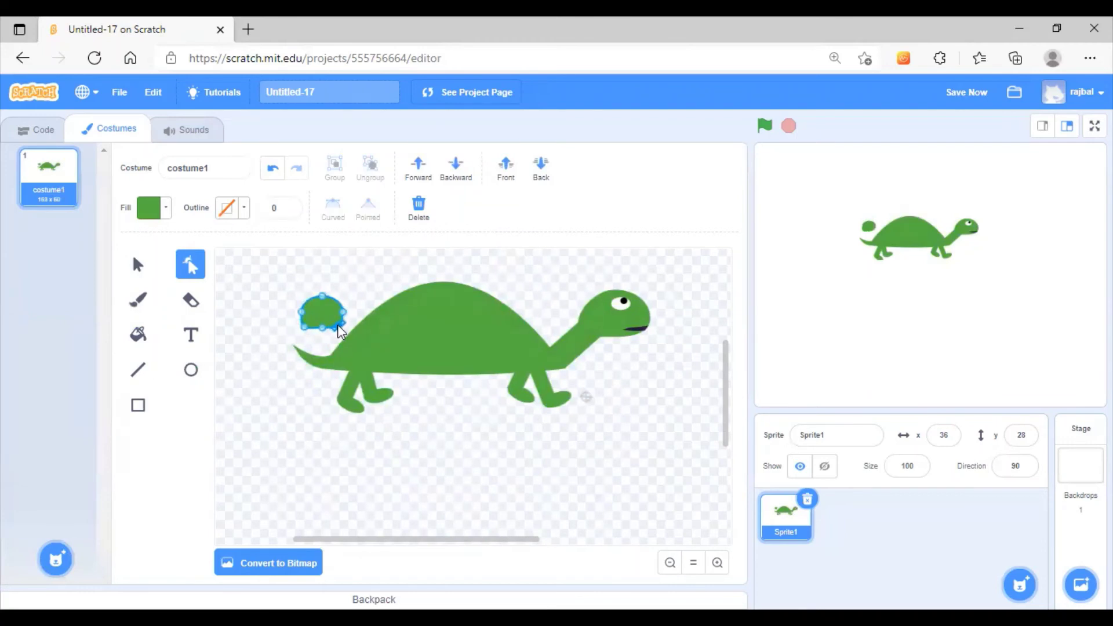
{"action": "left_click_drag", "start_coordinate": [338, 325], "coordinate": [270, 313]}
Lighten the plate's fill to brightness 94 and place it on the rear part of the shell.
{"action": "left_click", "coordinate": [166, 208]}
{"action": "left_click_drag", "start_coordinate": [155, 376], "coordinate": [186, 377]}
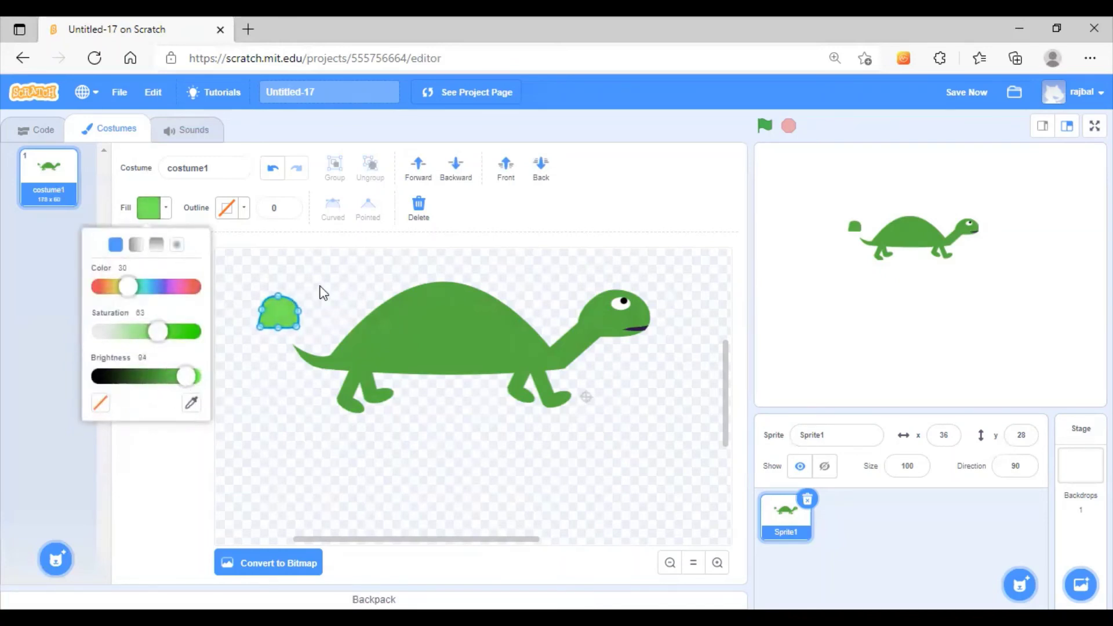
{"action": "left_click", "coordinate": [320, 286]}
{"action": "left_click_drag", "start_coordinate": [279, 313], "coordinate": [381, 335]}
{"action": "left_click", "coordinate": [261, 342]}
{"action": "left_click", "coordinate": [381, 333]}
{"action": "left_click", "coordinate": [138, 264]}
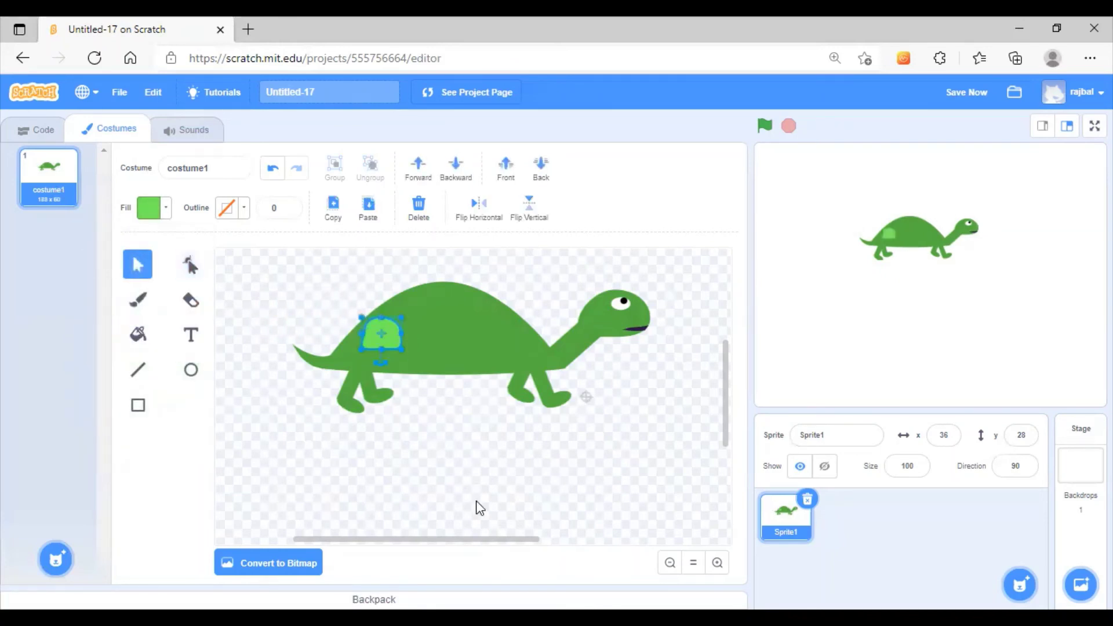
Duplicate the light green plate to form a lower row of three and an upper row of two on the shell.
{"action": "key", "text": "ctrl+c"}
{"action": "key", "text": "ctrl+v"}
{"action": "left_click_drag", "start_coordinate": [448, 343], "coordinate": [447, 344]}
{"action": "left_click_drag", "start_coordinate": [393, 345], "coordinate": [429, 316]}
{"action": "key", "text": "ctrl+v"}
{"action": "key", "text": "ctrl+v"}
{"action": "left_click_drag", "start_coordinate": [435, 381], "coordinate": [474, 314]}
{"action": "left_click", "coordinate": [295, 442]}
Send the inner rear leg and the inner front leg behind the shell.
{"action": "left_click", "coordinate": [387, 403]}
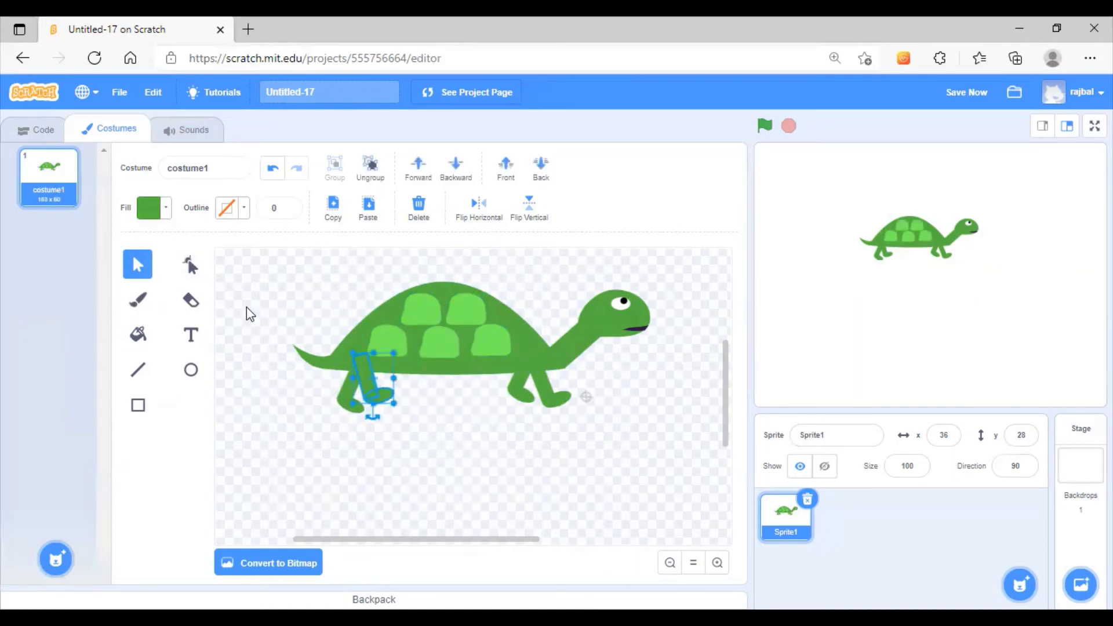
{"action": "left_click", "coordinate": [512, 395]}
{"action": "left_click", "coordinate": [541, 168]}
Darken the inner rear leg's green fill to brightness 53.
{"action": "left_click", "coordinate": [370, 386]}
{"action": "left_click", "coordinate": [153, 207]}
{"action": "left_click_drag", "start_coordinate": [159, 375], "coordinate": [146, 383]}
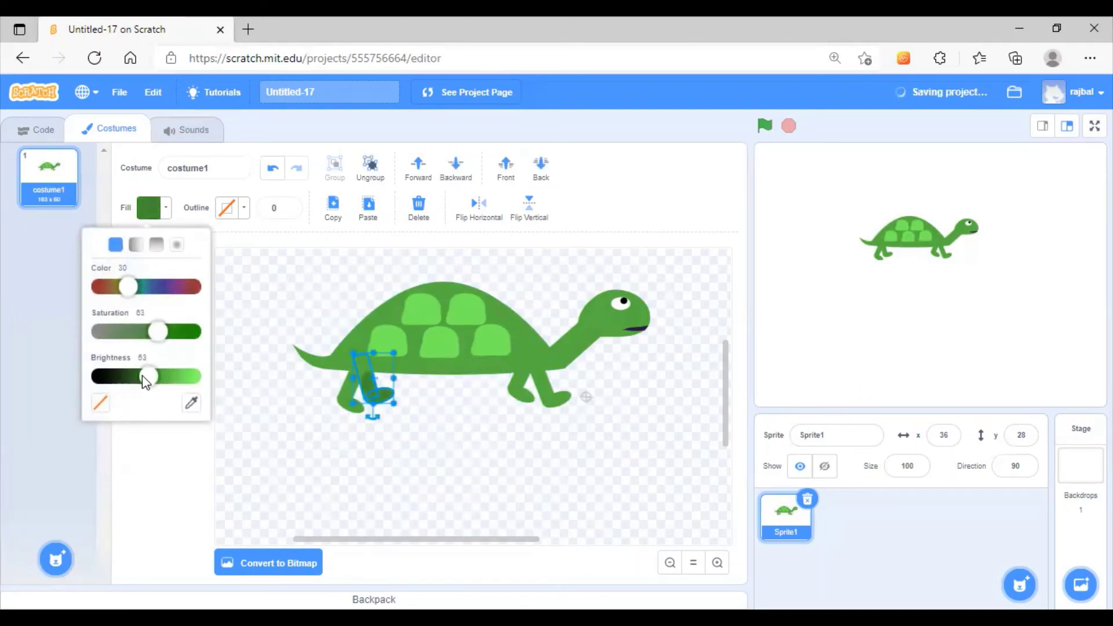
{"action": "left_click", "coordinate": [174, 490]}
{"action": "left_click", "coordinate": [415, 426]}
Fill the inner front leg with the dark green sampled from the inner rear leg.
{"action": "left_click", "coordinate": [508, 389]}
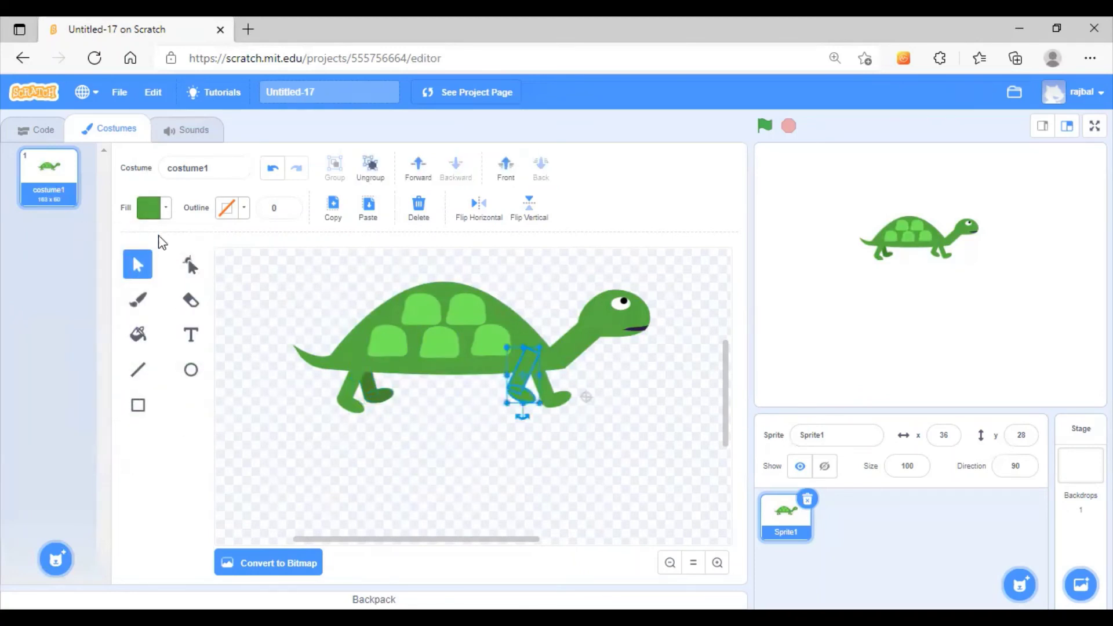
{"action": "left_click", "coordinate": [154, 207]}
{"action": "left_click", "coordinate": [192, 403]}
{"action": "left_click", "coordinate": [368, 390]}
{"action": "left_click", "coordinate": [592, 513]}
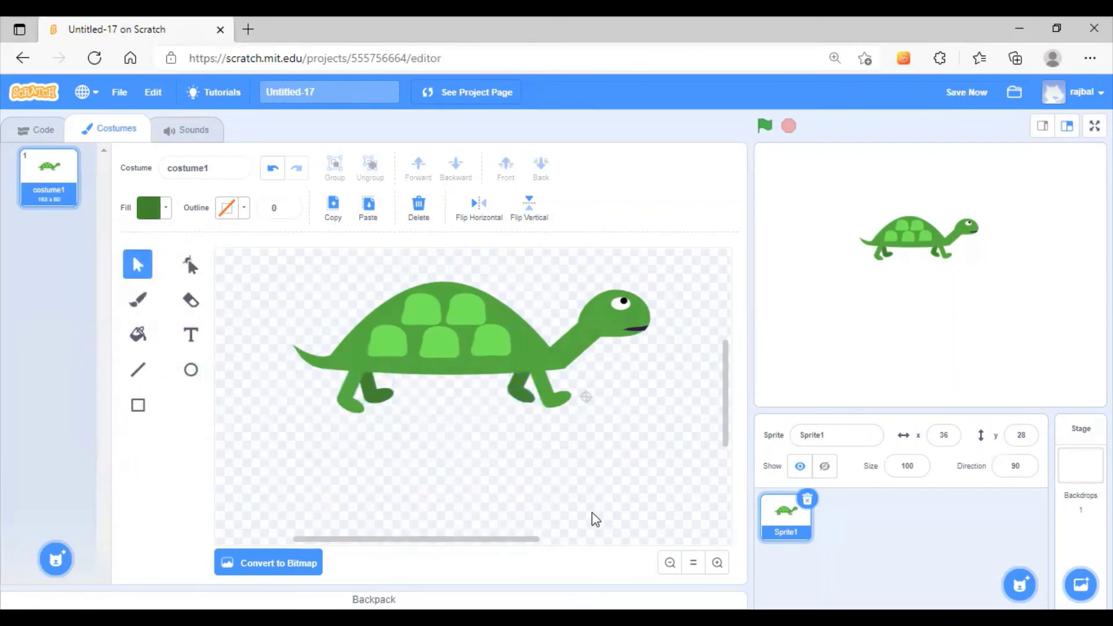
Darken the middle plate of the shell's lower row by setting its green fill to brightness 51.
{"action": "left_click", "coordinate": [446, 318]}
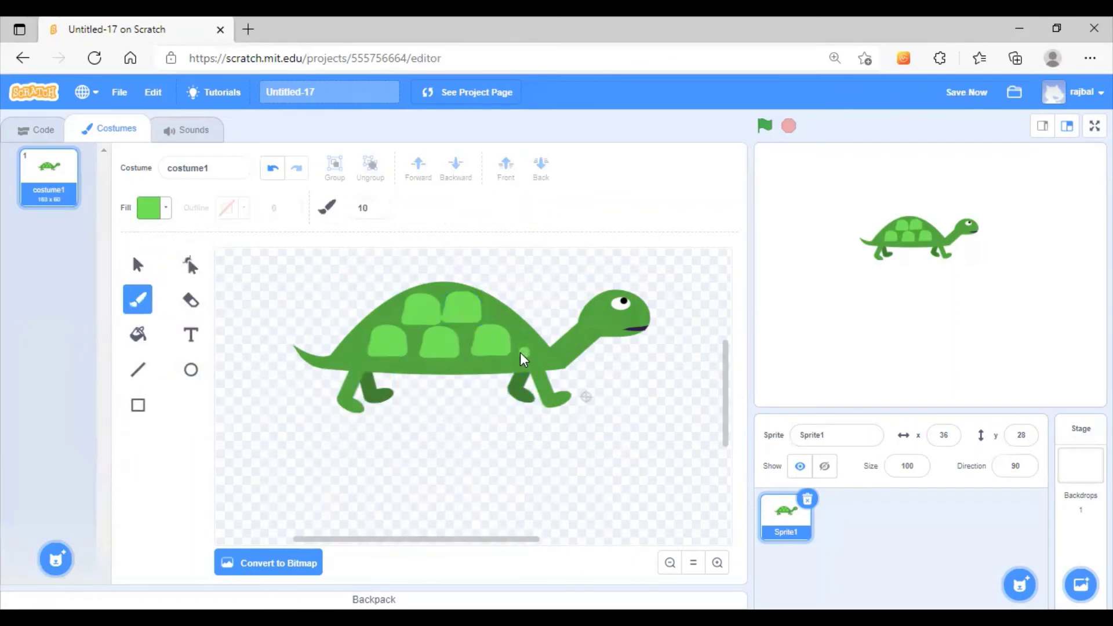
{"action": "key", "text": "ctrl+z"}
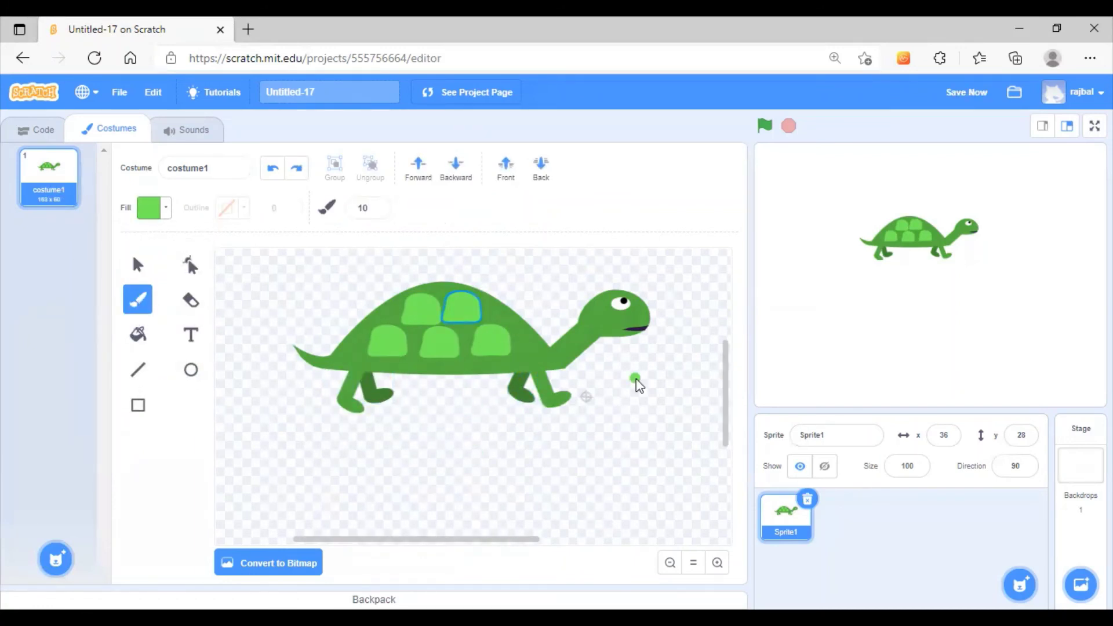
{"action": "left_click", "coordinate": [138, 264]}
{"action": "left_click", "coordinate": [438, 348]}
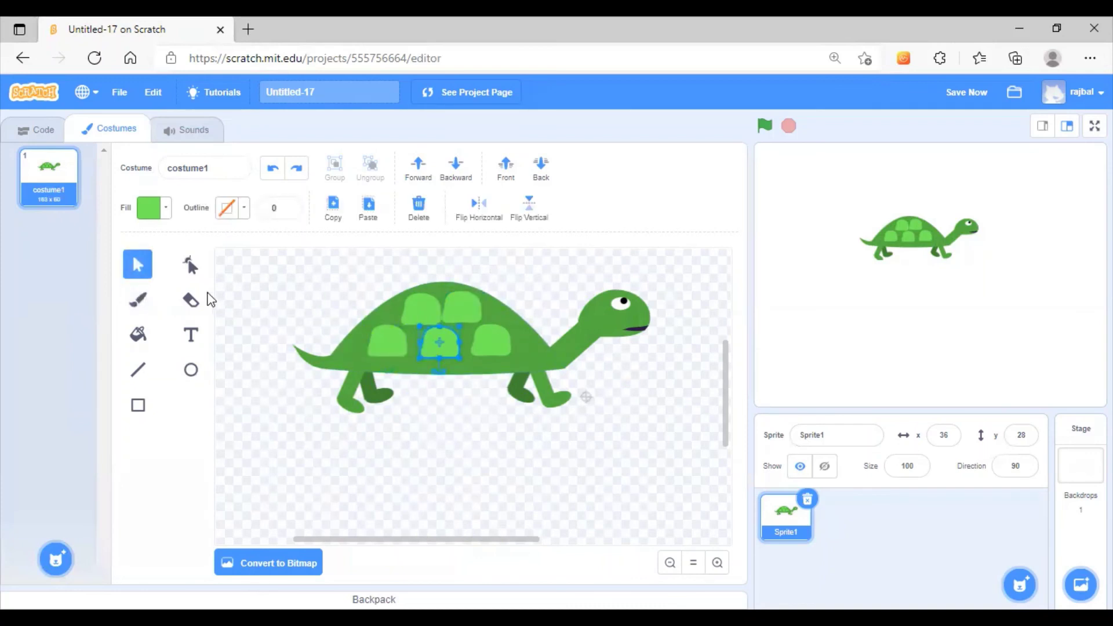
{"action": "left_click", "coordinate": [149, 207]}
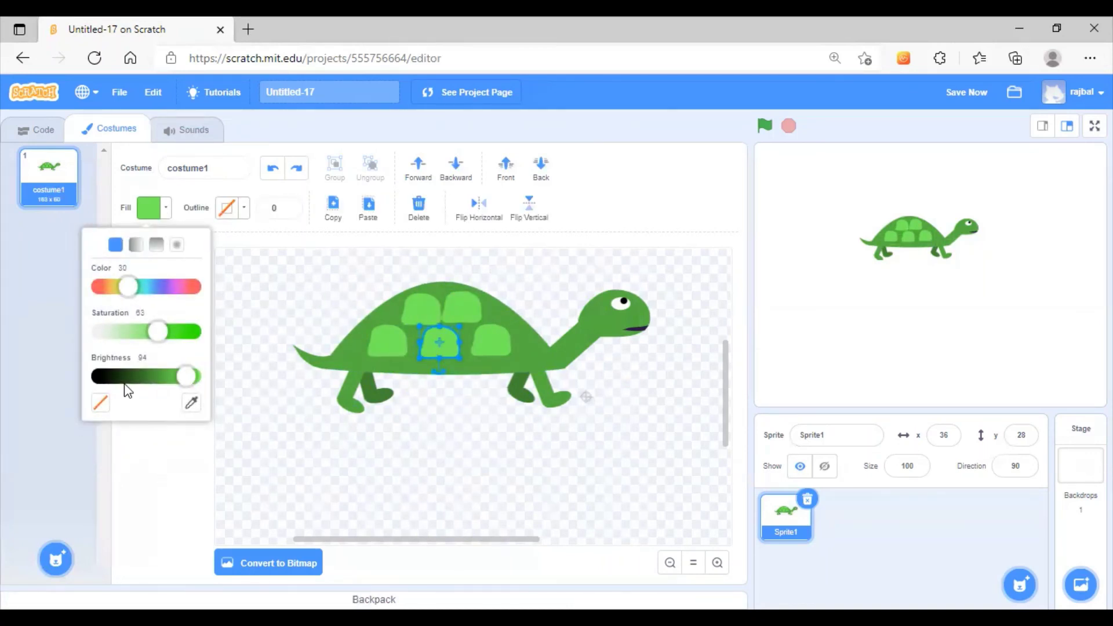
{"action": "left_click_drag", "start_coordinate": [186, 377], "coordinate": [148, 381]}
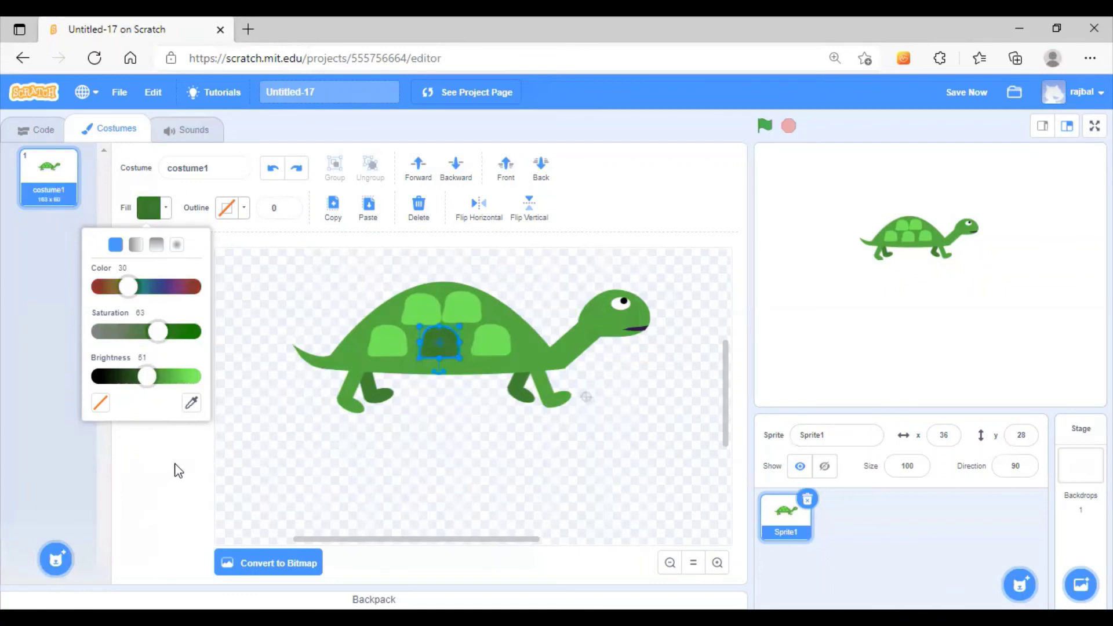
{"action": "left_click", "coordinate": [213, 439]}
Fill the lower row's rear shell plate with the dark green sampled from the middle plate.
{"action": "left_click", "coordinate": [384, 340]}
{"action": "left_click", "coordinate": [149, 207]}
{"action": "left_click", "coordinate": [191, 402]}
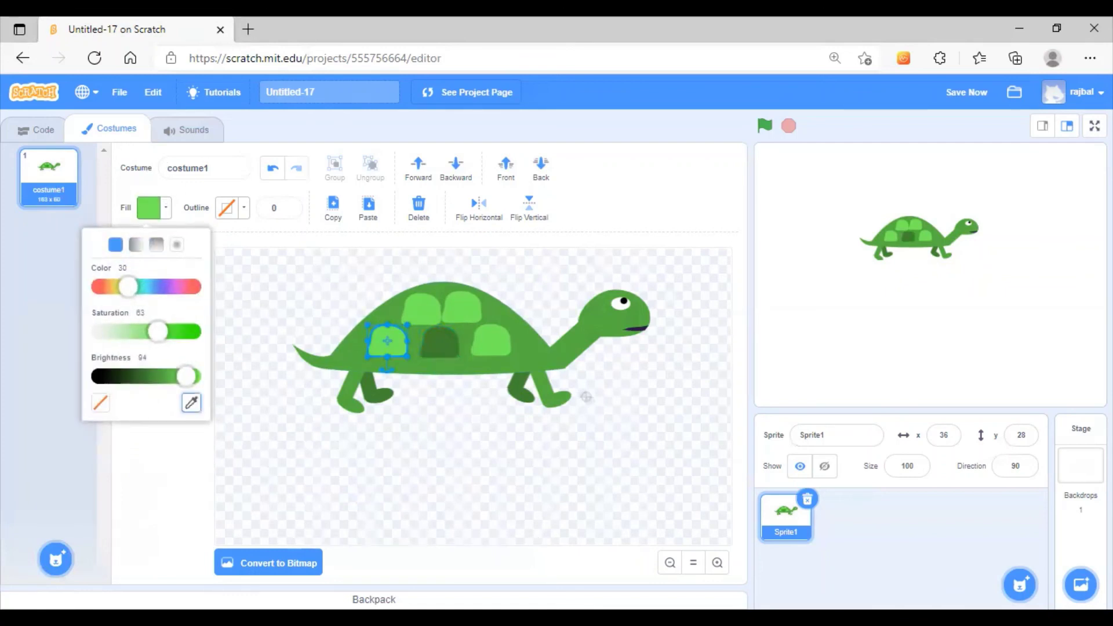
{"action": "left_click", "coordinate": [428, 342]}
{"action": "left_click", "coordinate": [159, 471]}
Fill the upper row's rear shell plate with the dark green sampled from the lower middle plate.
{"action": "left_click", "coordinate": [421, 313]}
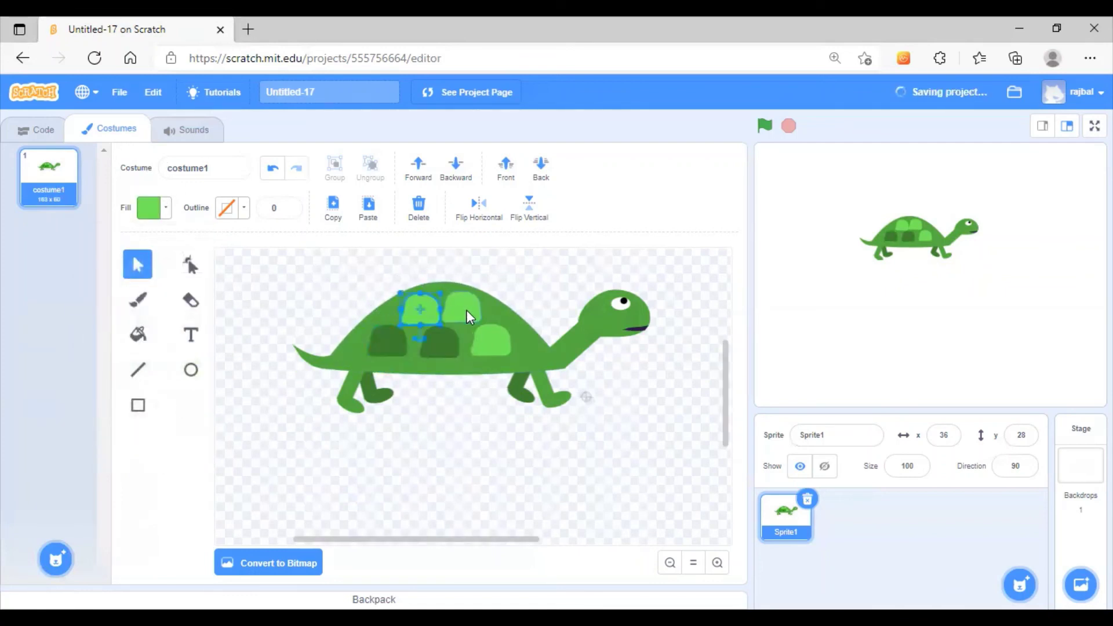
{"action": "left_click", "coordinate": [464, 314]}
{"action": "left_click", "coordinate": [423, 315]}
{"action": "left_click", "coordinate": [162, 212]}
{"action": "left_click", "coordinate": [191, 402]}
{"action": "left_click", "coordinate": [422, 342]}
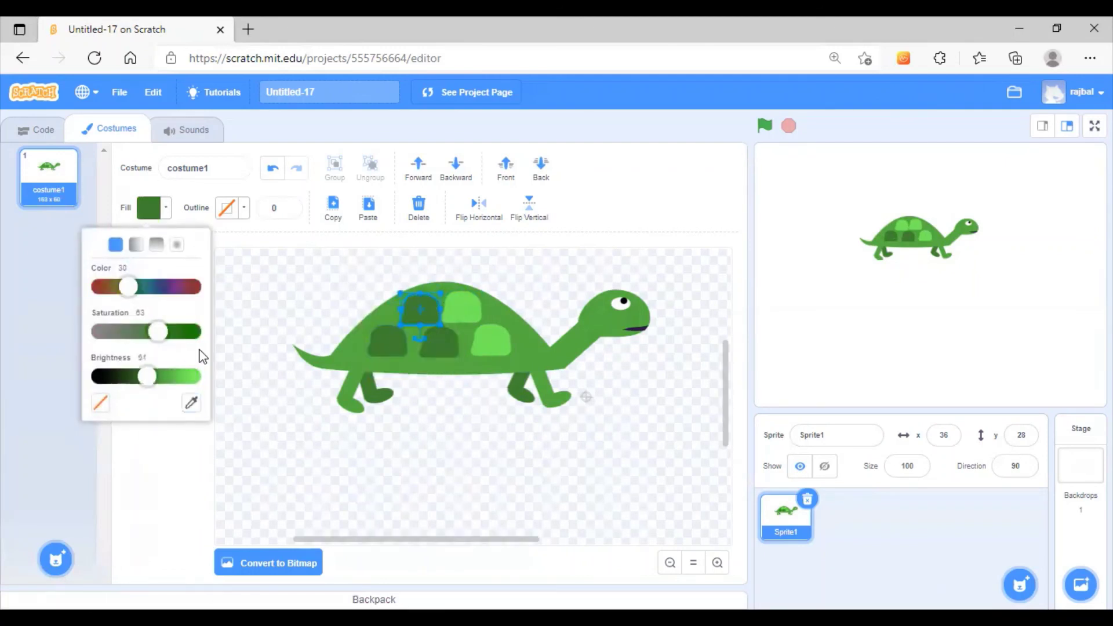
Give the upper row's front shell plate the same dark green fill, sampled from the lower middle plate.
{"action": "left_click", "coordinate": [458, 313]}
{"action": "left_click", "coordinate": [159, 211]}
{"action": "left_click", "coordinate": [191, 402]}
{"action": "left_click", "coordinate": [433, 342]}
Fill the lower row's front shell plate with the sampled dark green and deselect it.
{"action": "left_click", "coordinate": [487, 346]}
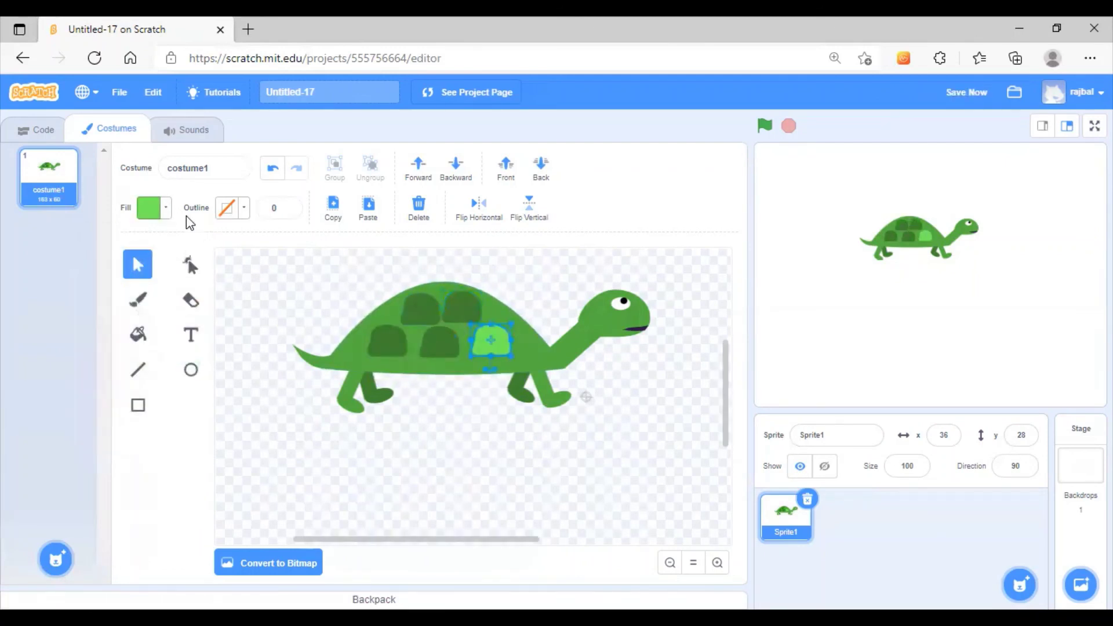
{"action": "left_click", "coordinate": [156, 211]}
{"action": "left_click", "coordinate": [190, 402]}
{"action": "left_click", "coordinate": [438, 342]}
{"action": "left_click", "coordinate": [471, 495]}
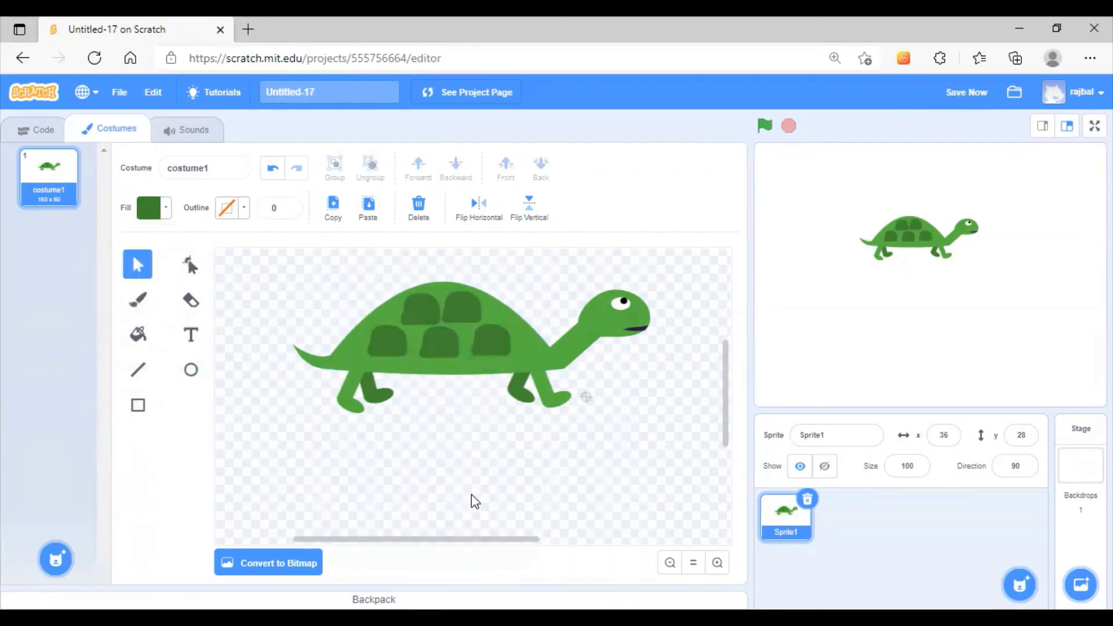